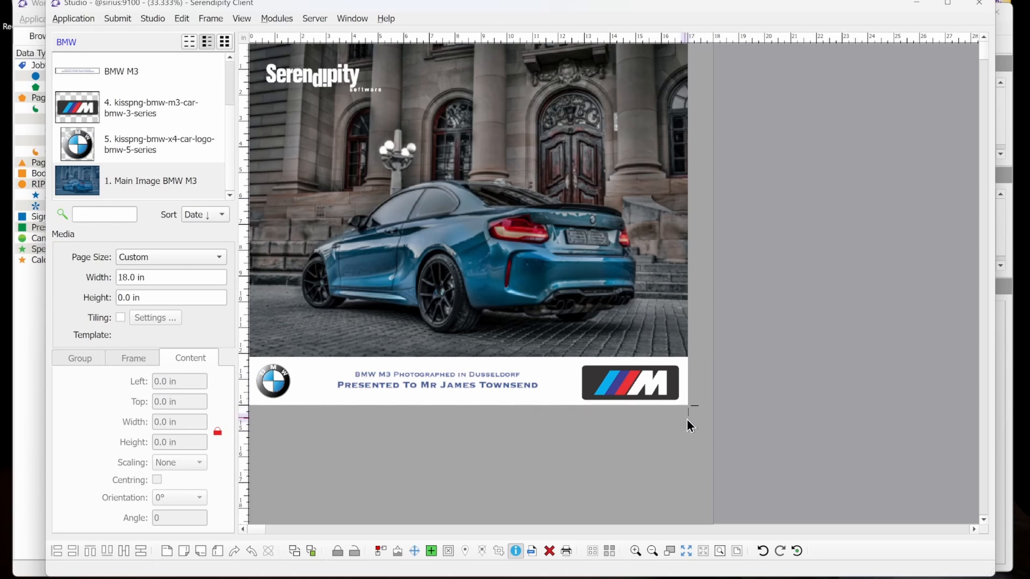
Examine the dimensions of the logo, caption and main image frames in the BMW layout.
left_click(676, 392)
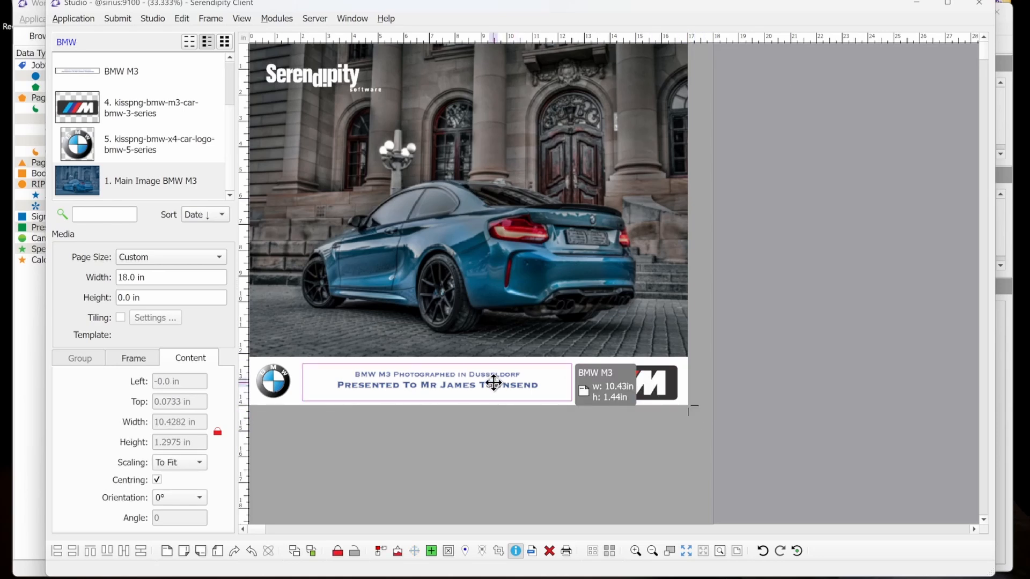
left_click(277, 381)
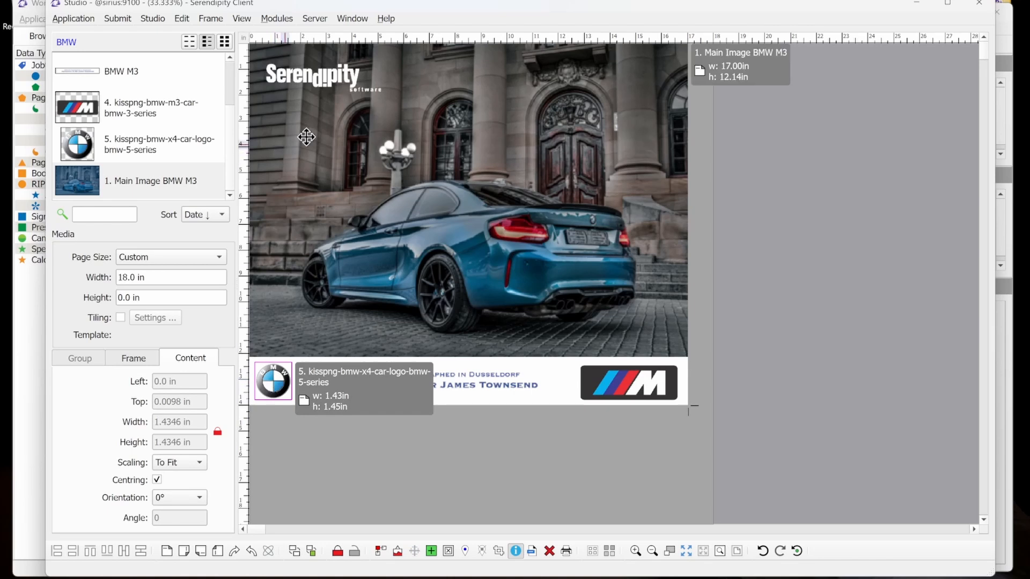
left_click(476, 216)
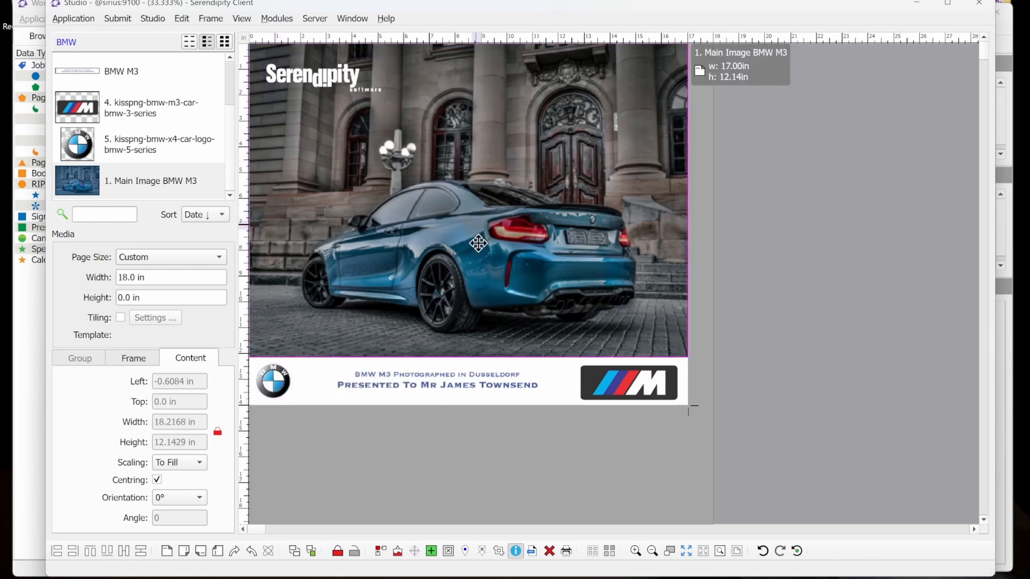
left_click(619, 427)
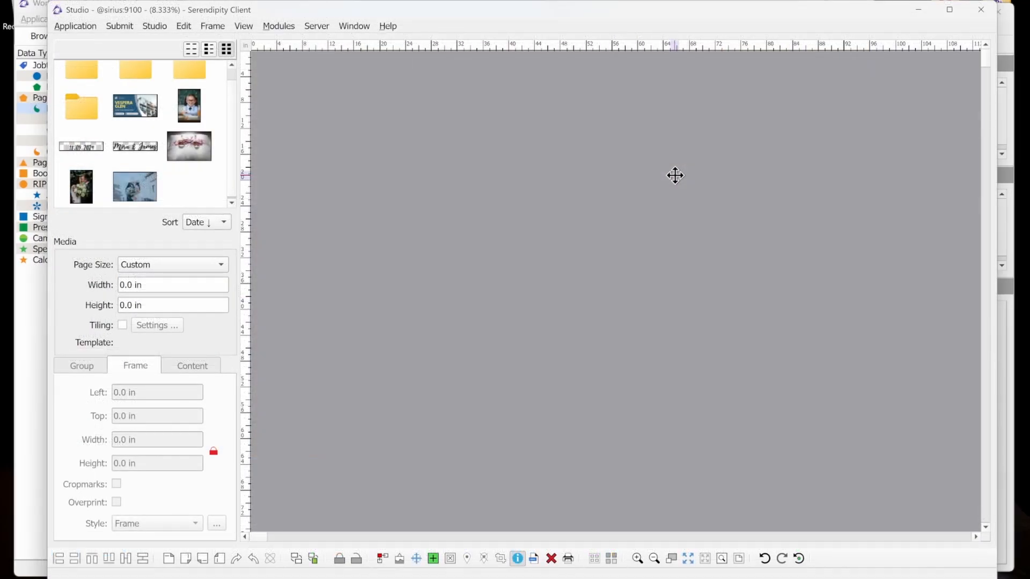
Place the veiled couple's wedding photo on the empty canvas and set its frame width to 26 in.
left_click_drag(147, 186, 376, 183)
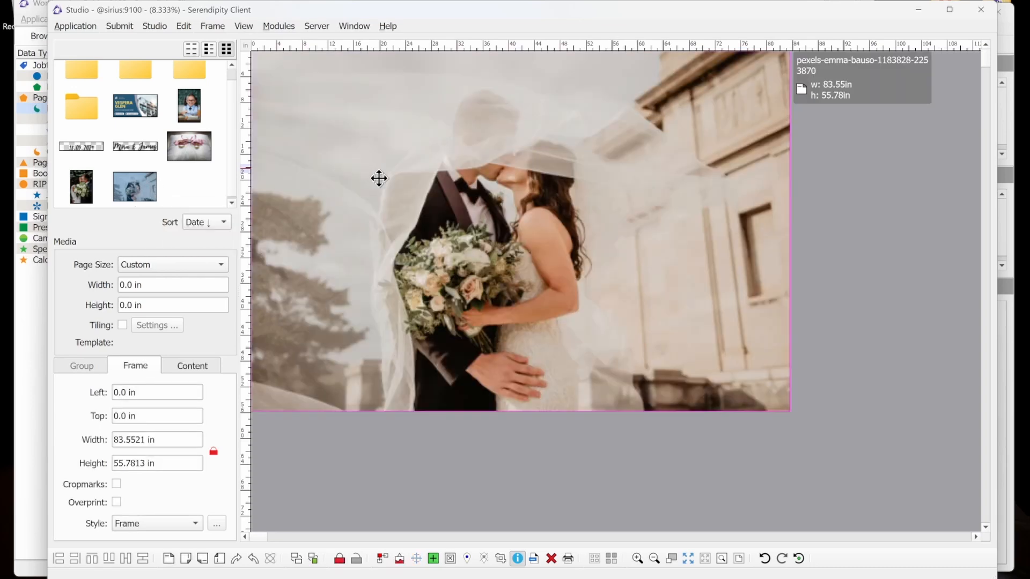
left_click_drag(169, 439, 77, 438)
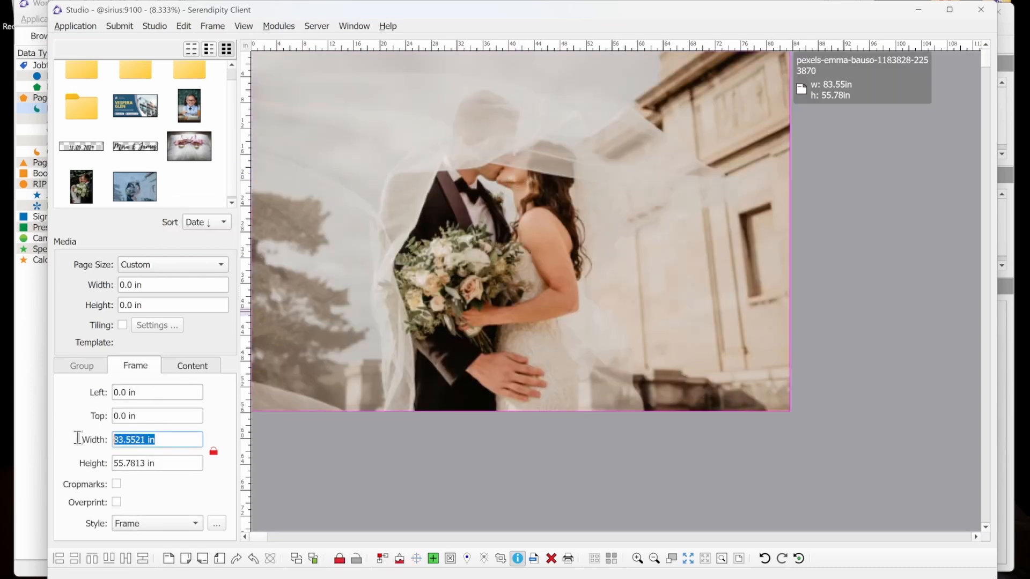
type("26")
key("Tab")
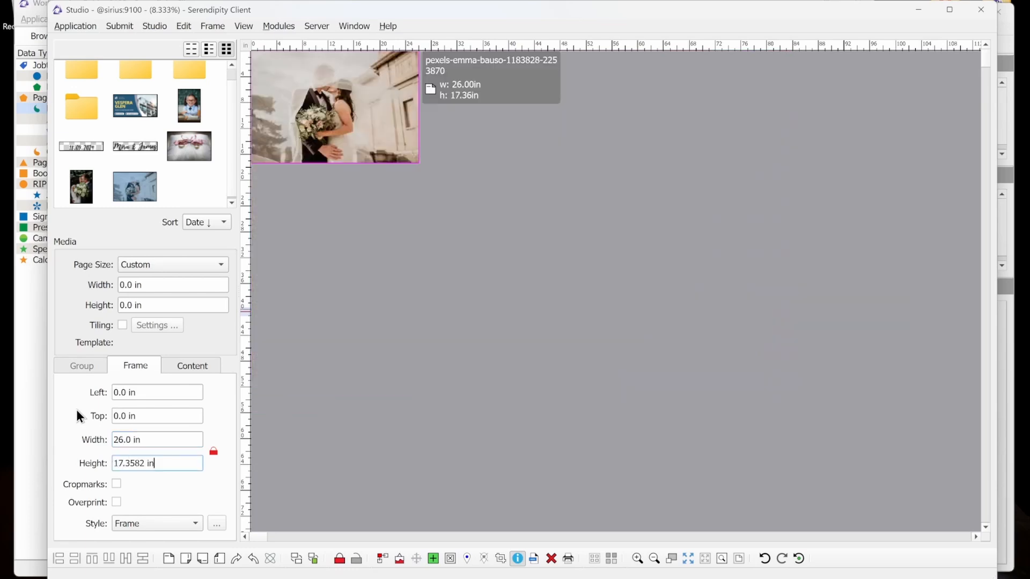
Add the couple's names image to the photo, enlarge it to about 8.76 in wide and move it into the photo's upper-left corner.
left_click(637, 559)
left_click(637, 560)
left_click(637, 560)
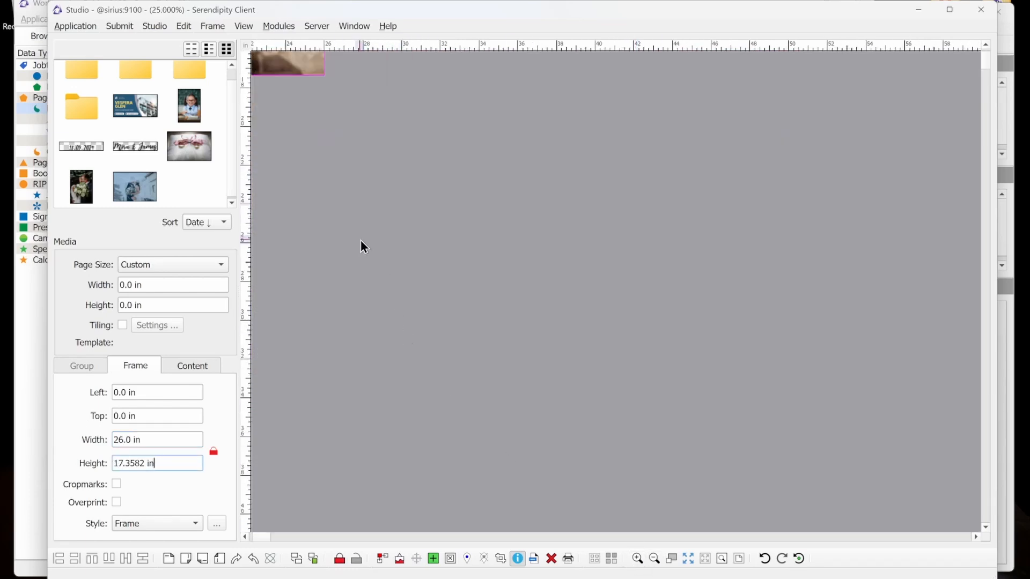
left_click_drag(309, 165, 722, 478)
left_click(638, 559)
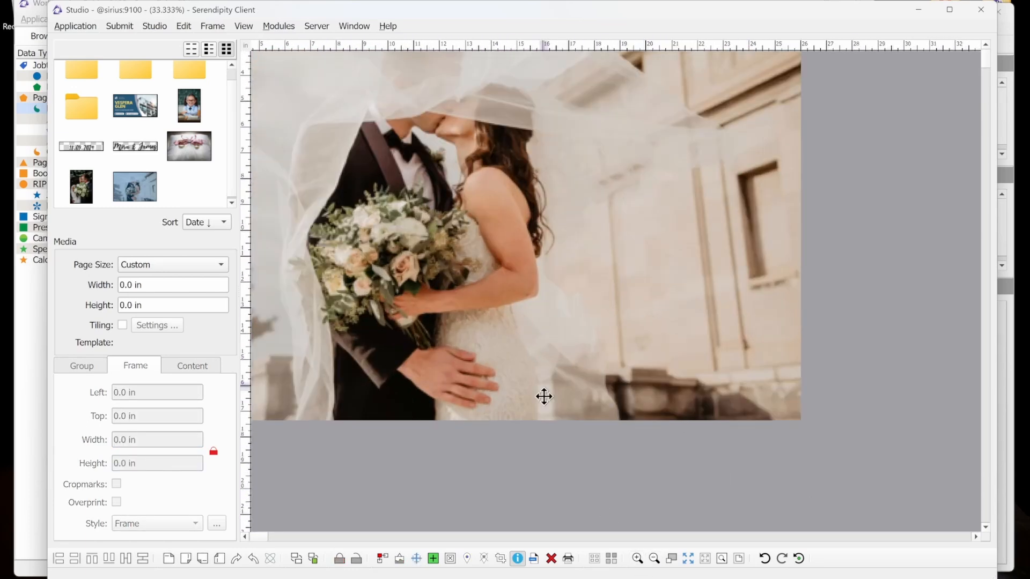
left_click_drag(375, 265, 599, 434)
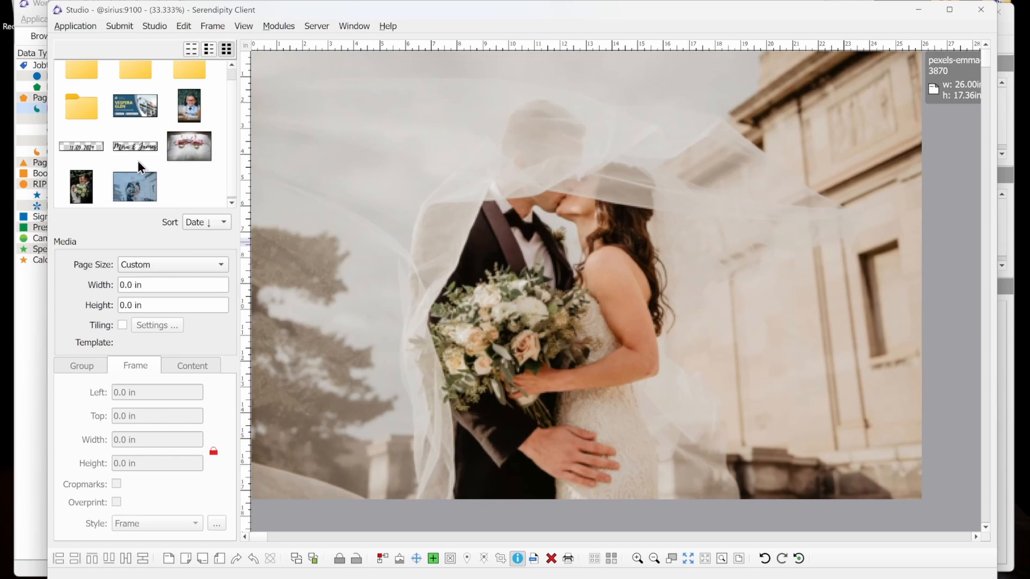
left_click_drag(135, 146, 414, 169)
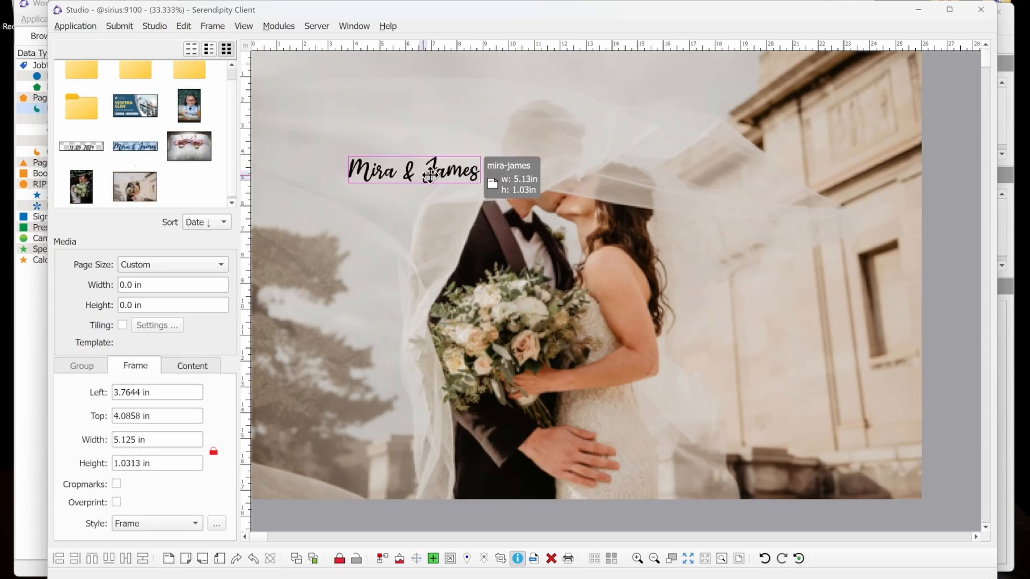
left_click_drag(481, 183, 574, 202)
left_click_drag(509, 182, 435, 94)
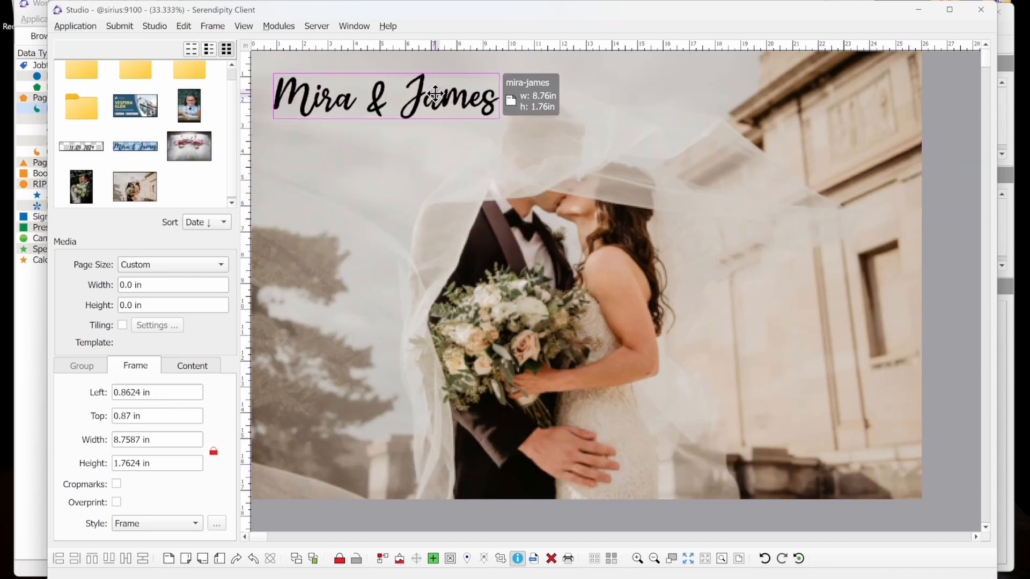
left_click(222, 27)
left_click(222, 27)
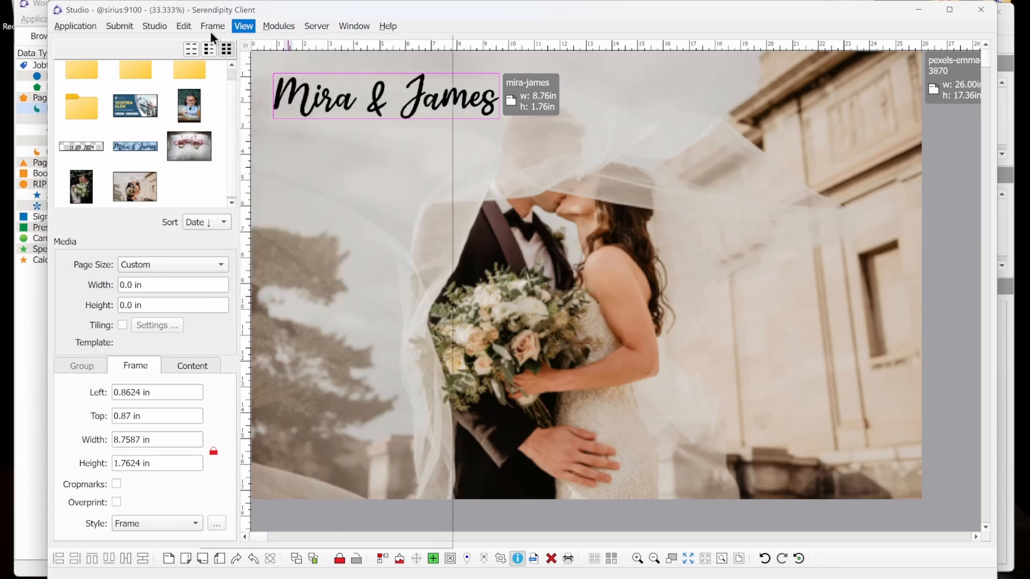
left_click(210, 28)
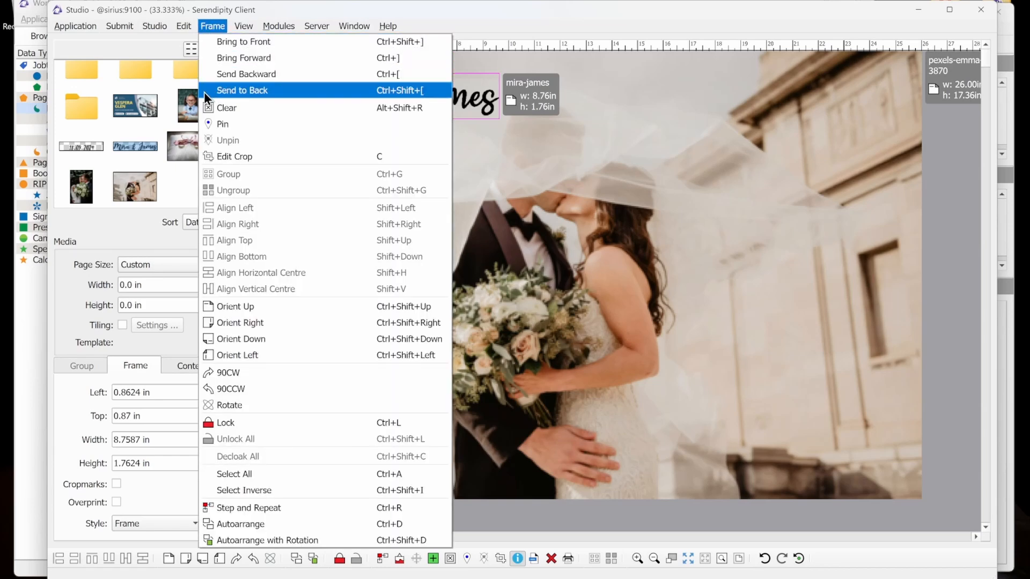
left_click(201, 28)
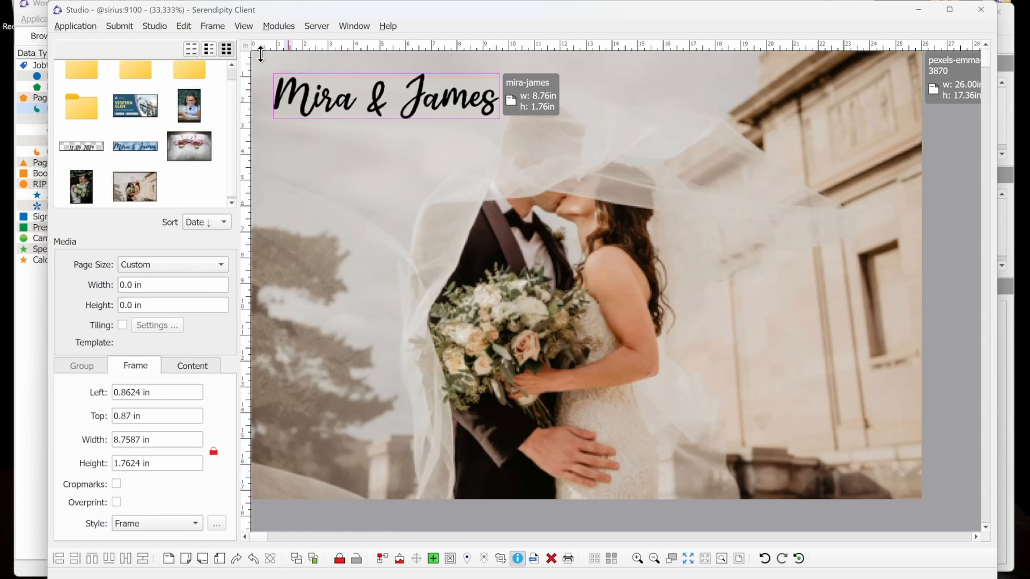
Nudge the names image slightly sideways and place the wedding date image beneath it.
left_click_drag(385, 102, 387, 102)
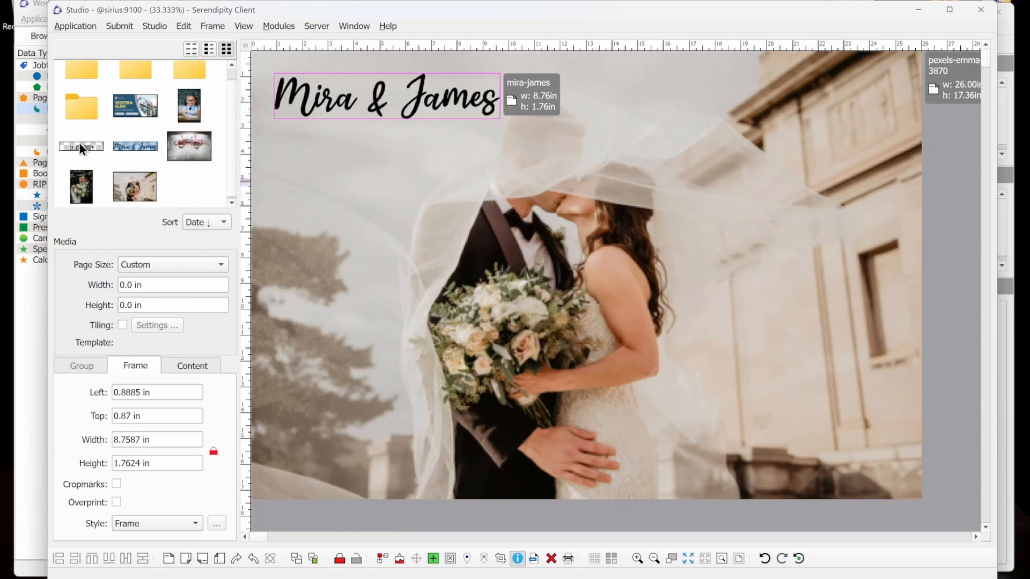
left_click_drag(80, 144, 412, 142)
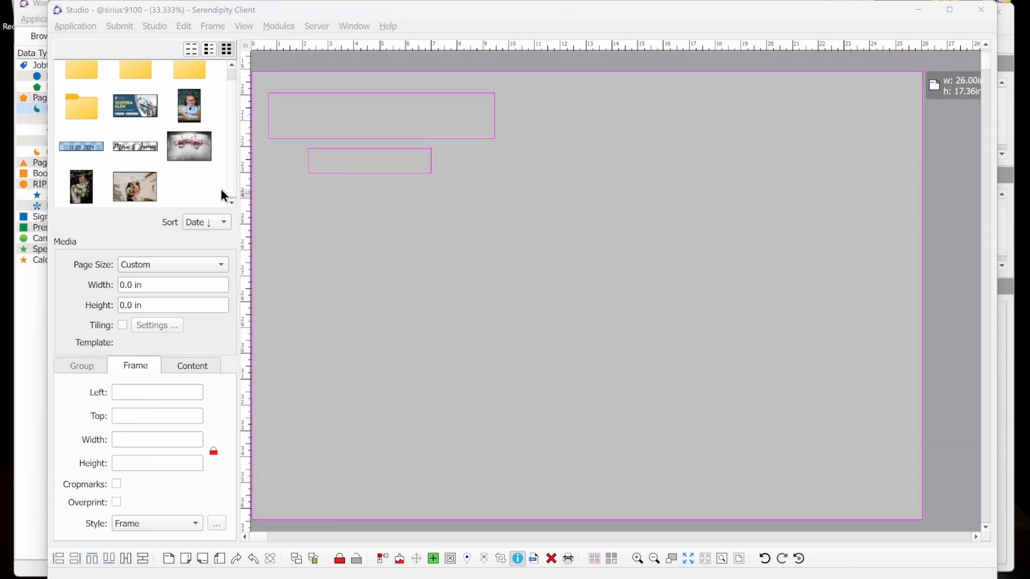
Fill the empty large frame with the wedding photo and the two smaller frames with the names and date images.
left_click(382, 207)
left_click_drag(134, 186, 450, 288)
left_click_drag(140, 146, 432, 115)
left_click_drag(79, 148, 358, 166)
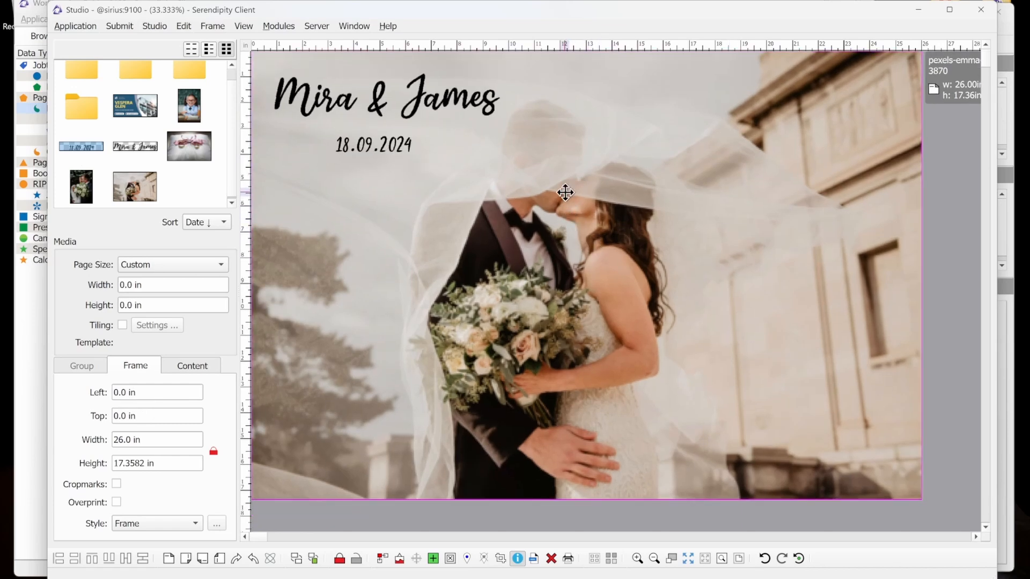
Select all the frames in the wedding layout and group them.
left_click(415, 107)
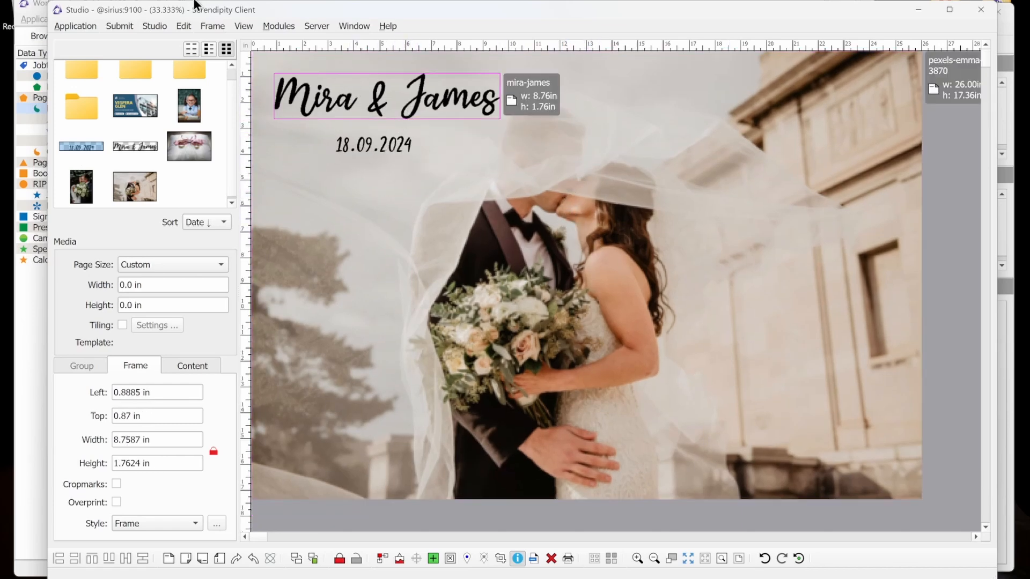
left_click(220, 26)
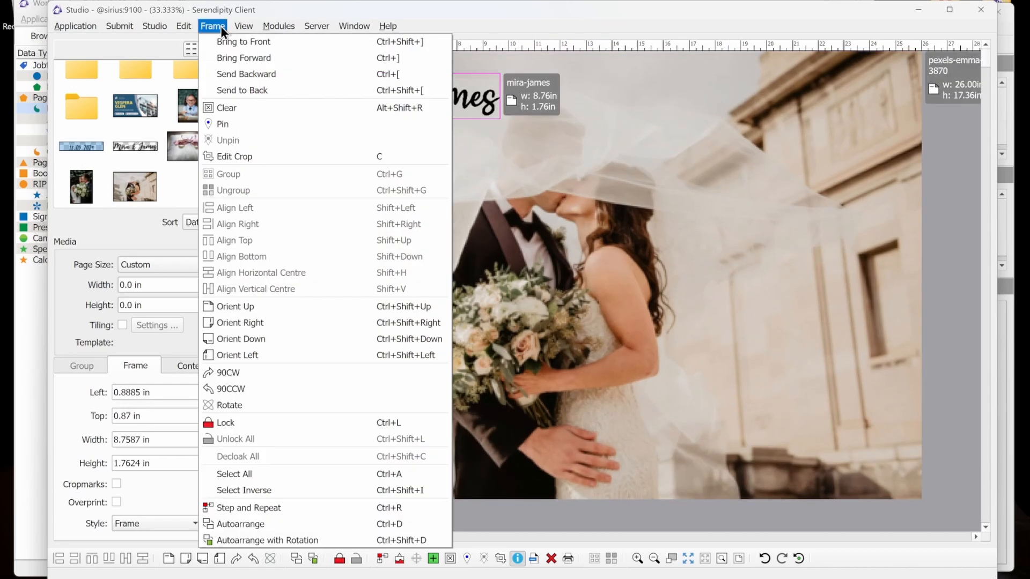
left_click(282, 473)
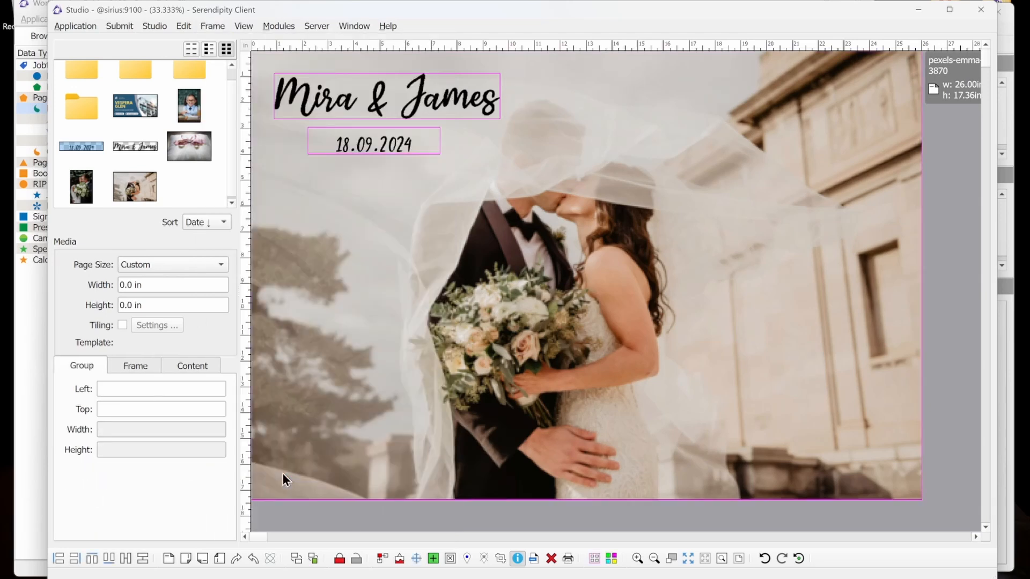
left_click(378, 88, "ctrl")
left_click(371, 140, "ctrl")
left_click(374, 102, "ctrl")
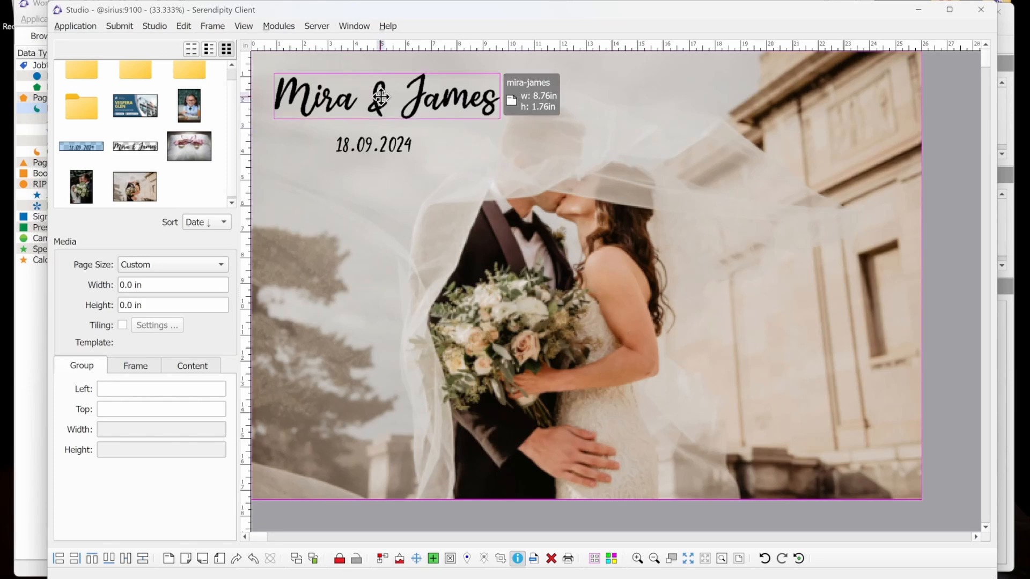
left_click(365, 141, "ctrl")
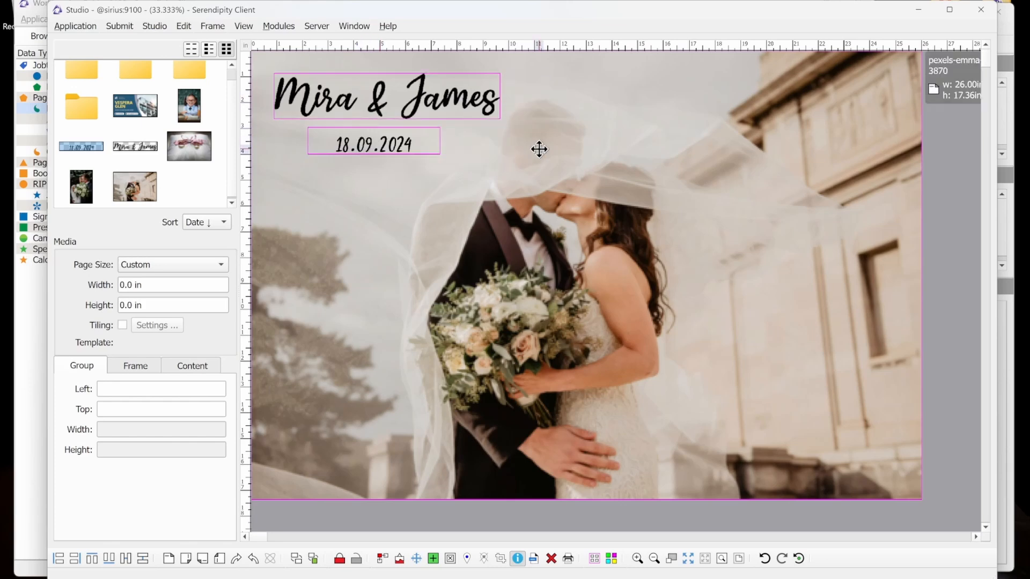
left_click(213, 26)
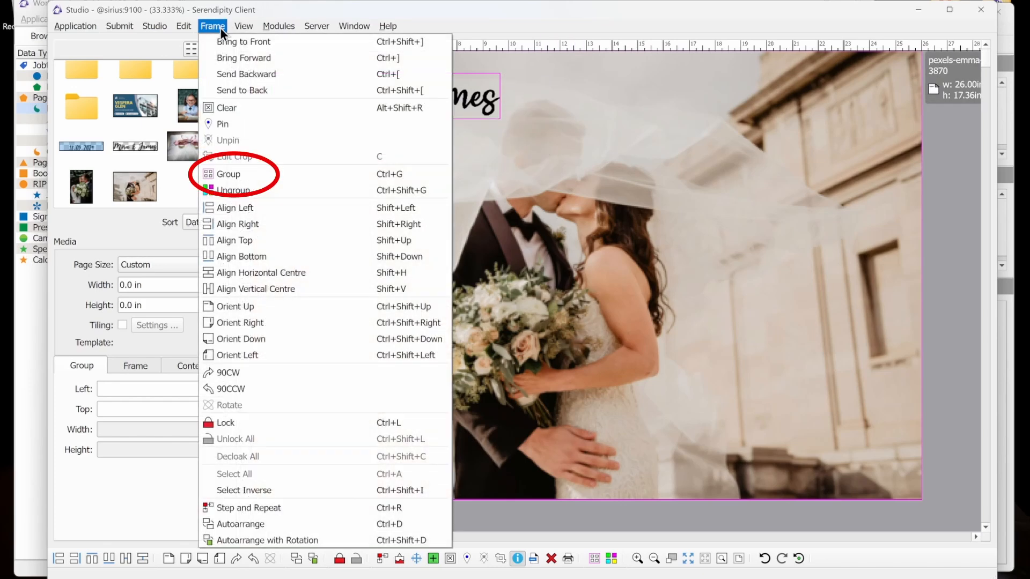
left_click(279, 175)
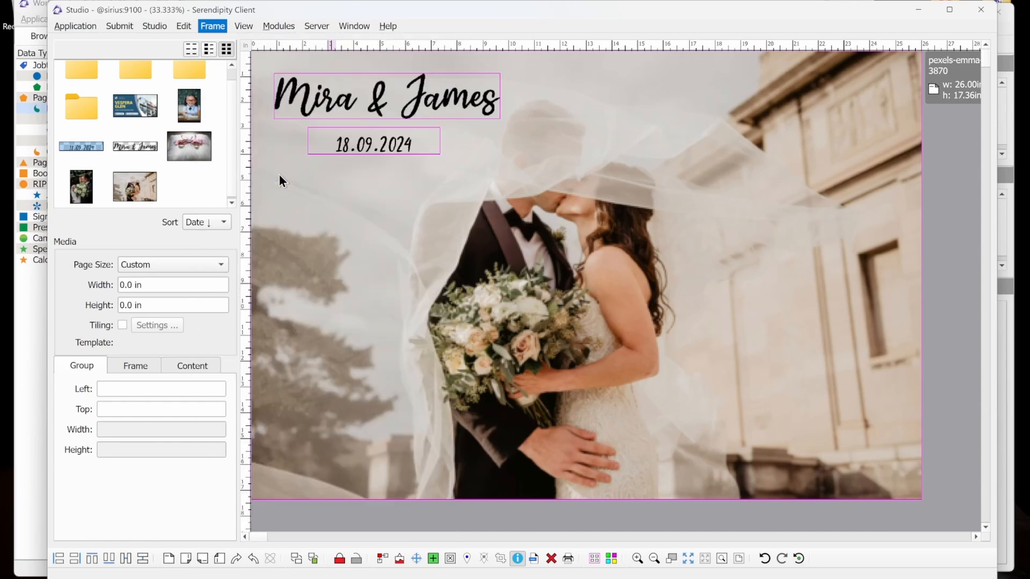
Try moving the wedding layout as one group, and ungroup its frames.
left_click_drag(656, 218, 657, 309)
left_click_drag(536, 240, 559, 106)
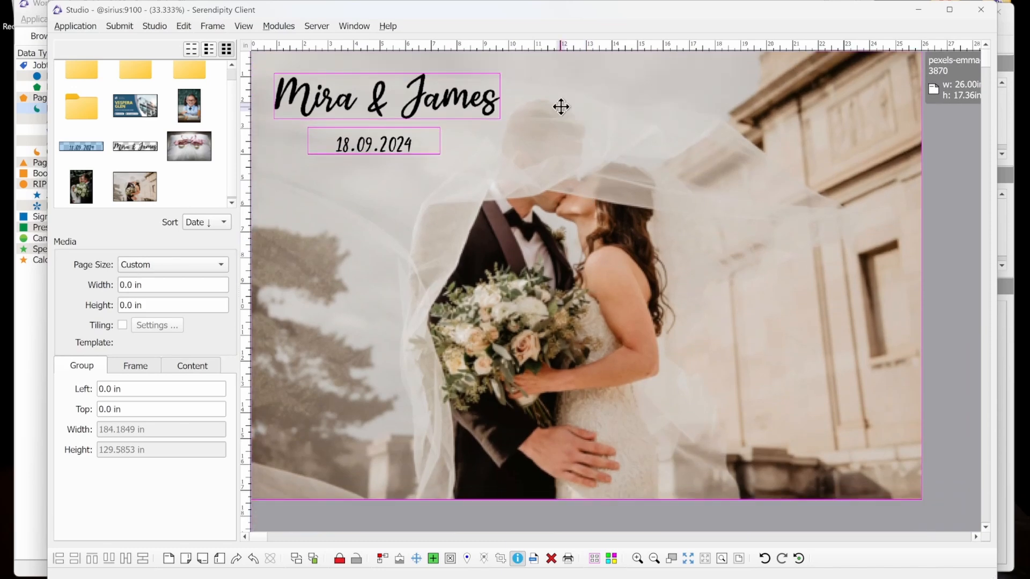
left_click(211, 24)
left_click(225, 190)
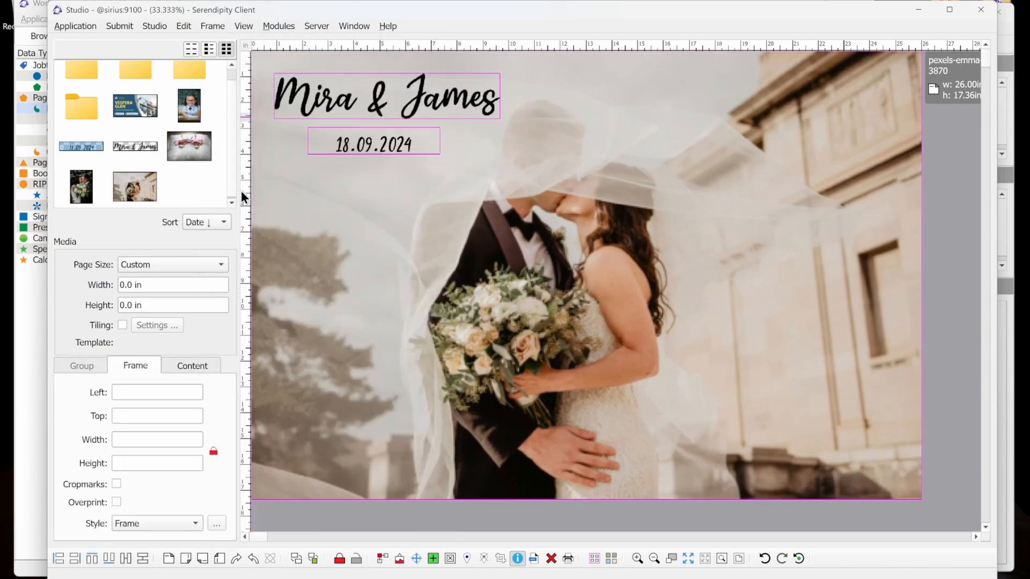
Select only the photo, date and names frames, shift them slightly and group them, and finally ungroup them.
left_click(508, 204)
left_click(385, 142, "shift")
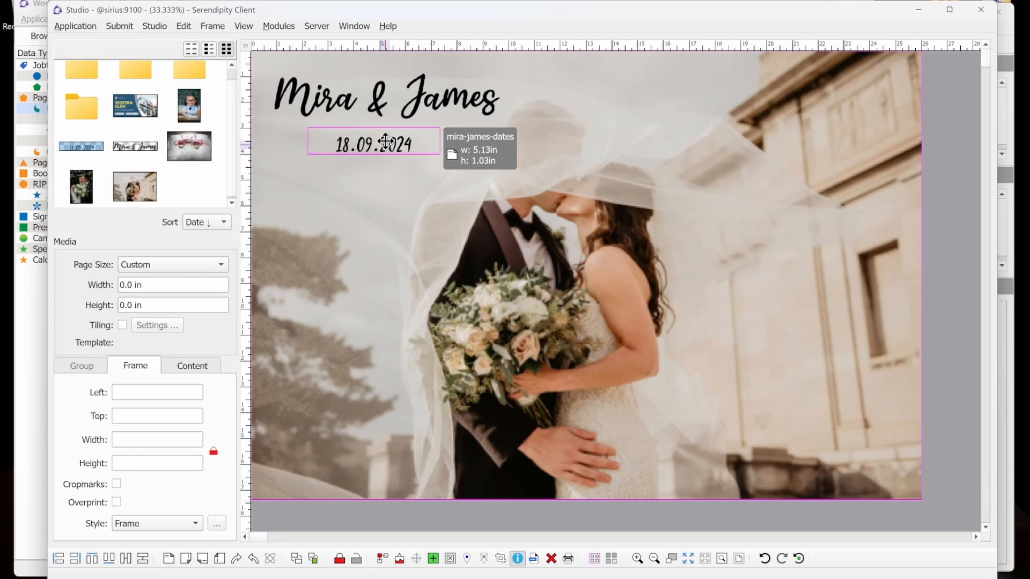
left_click(385, 90, "shift")
mouse_move(483, 251)
left_mouse_down()
mouse_move(524, 293)
mouse_move(503, 291)
mouse_move(469, 227)
mouse_move(444, 122)
mouse_move(430, 182)
mouse_move(432, 288)
mouse_move(536, 292)
mouse_move(510, 287)
mouse_move(501, 251)
left_mouse_up()
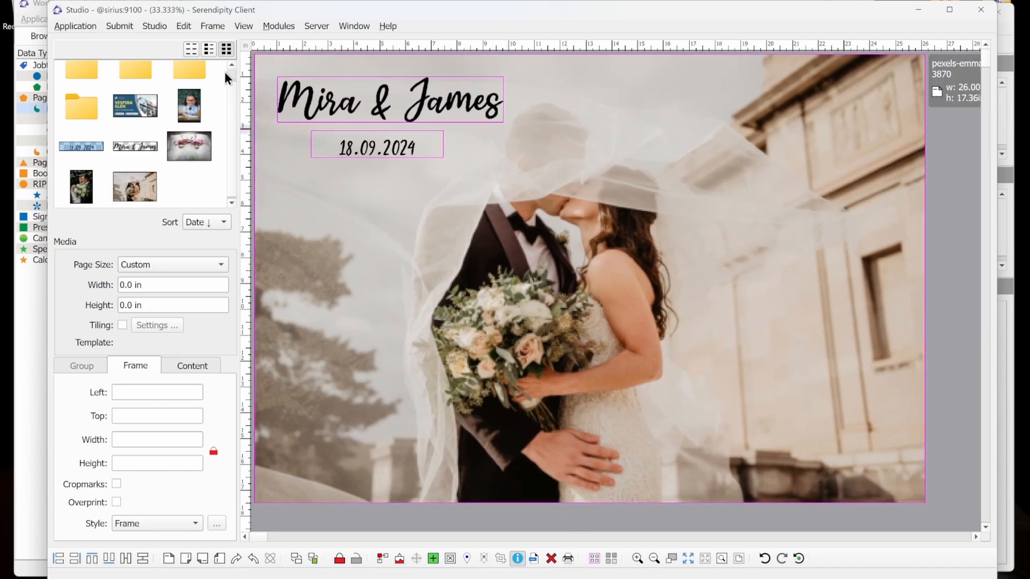
left_click(213, 26)
left_click(231, 174)
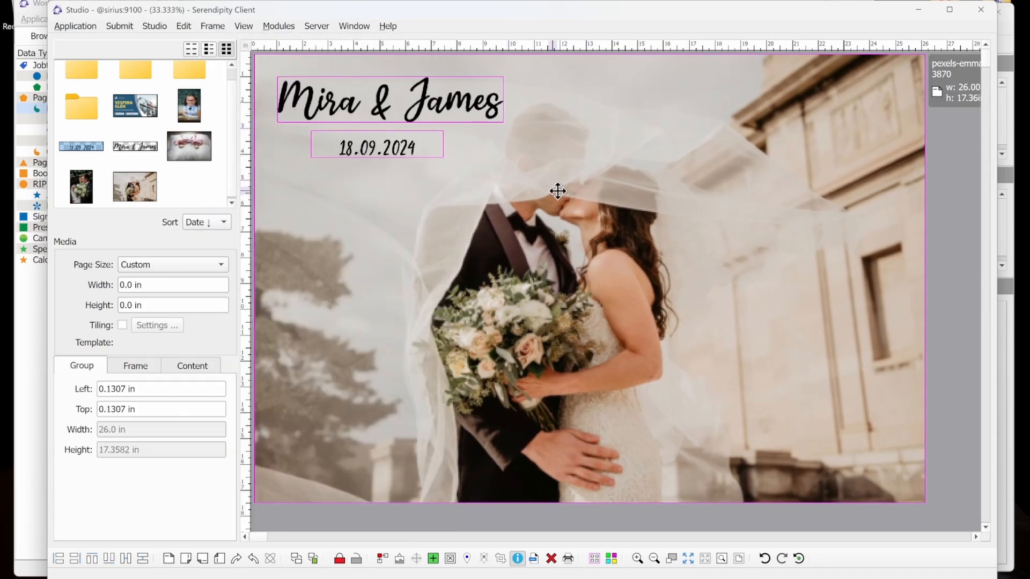
left_click(214, 27)
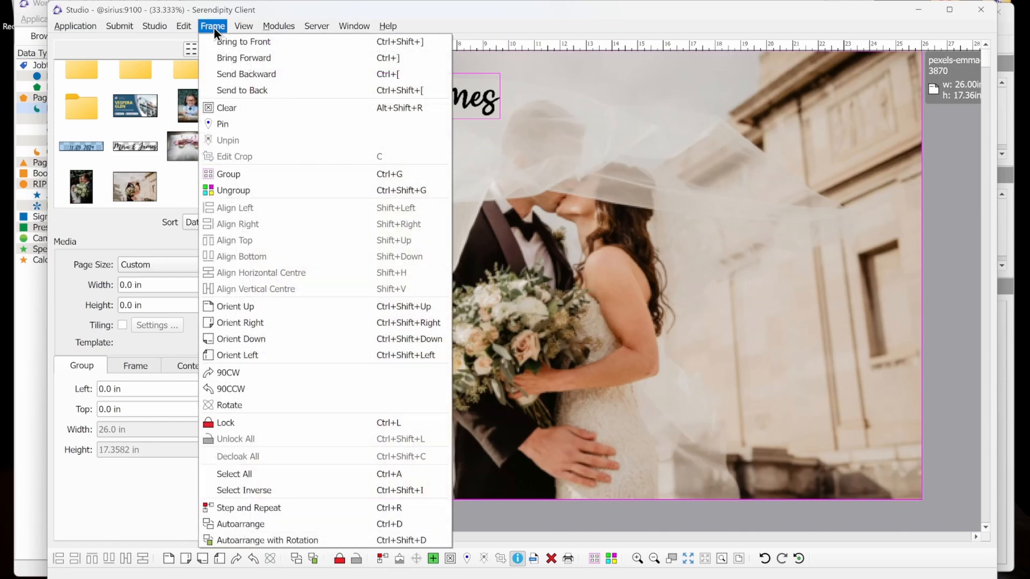
left_click(288, 190)
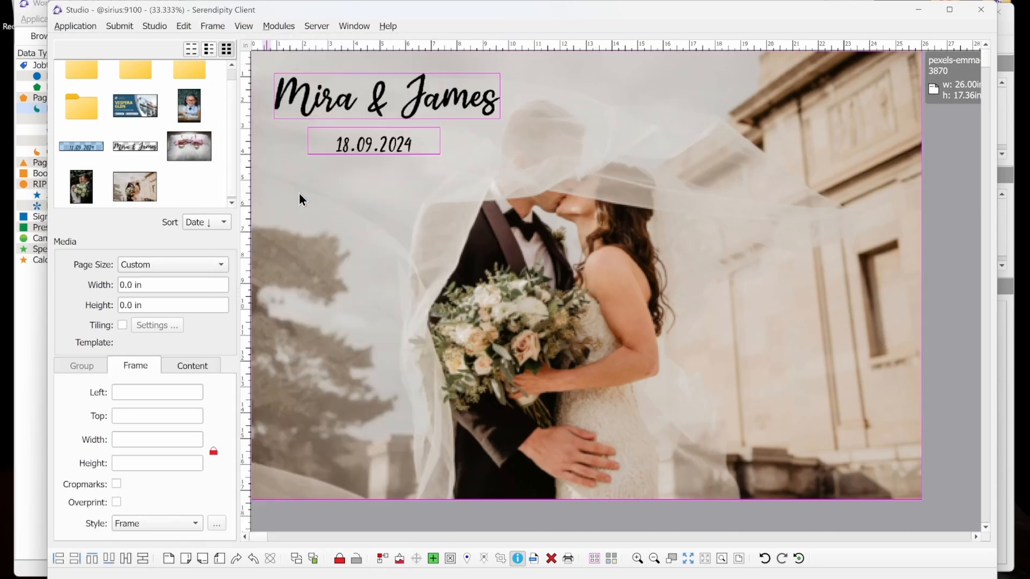
Create a colour box on the empty canvas.
left_click(154, 27)
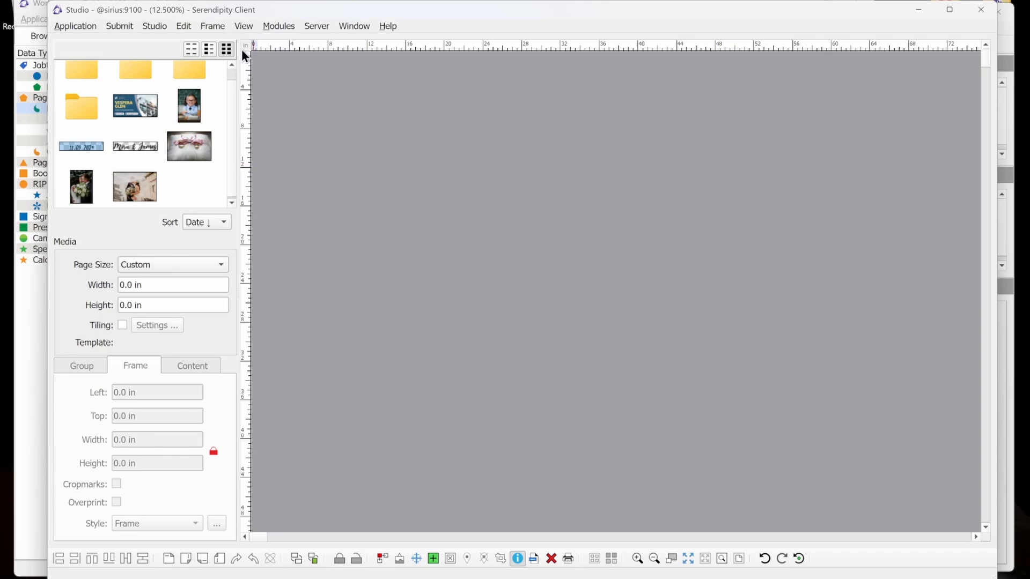
left_click(186, 26)
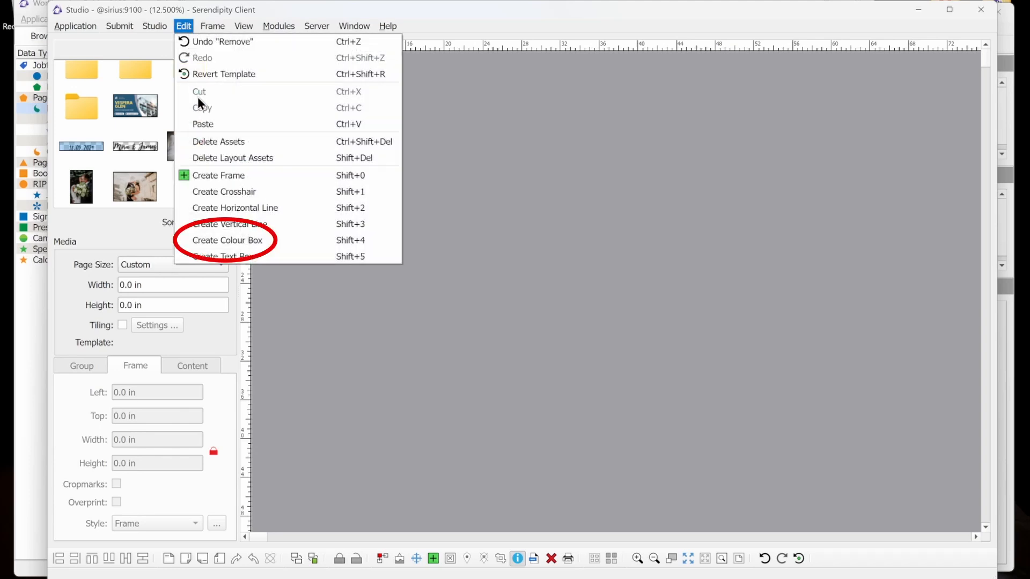
left_click(299, 240)
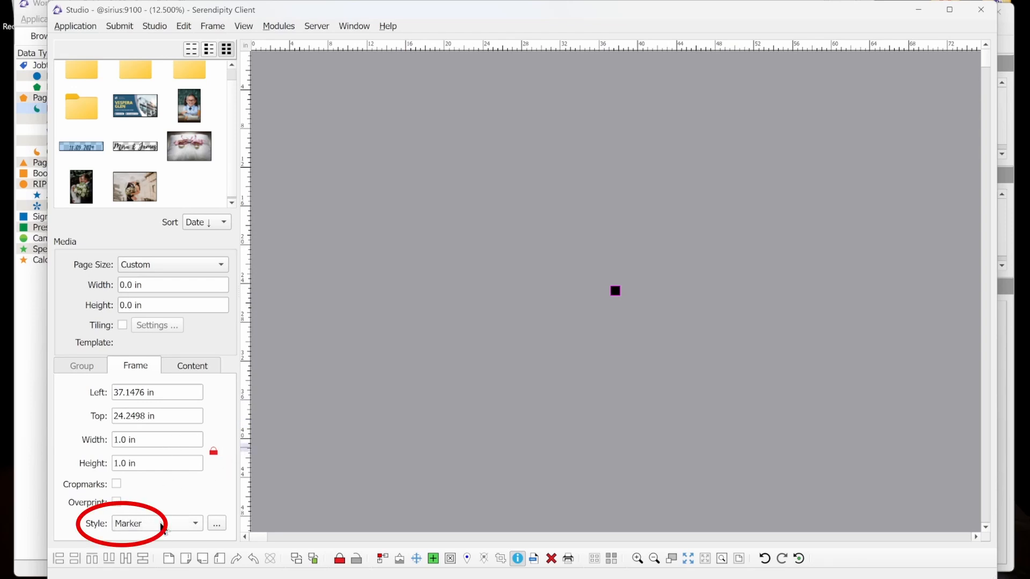
Set the colour box marker's line colour to white with RGB 255, 255, 255 and save the marker options.
left_click(216, 524)
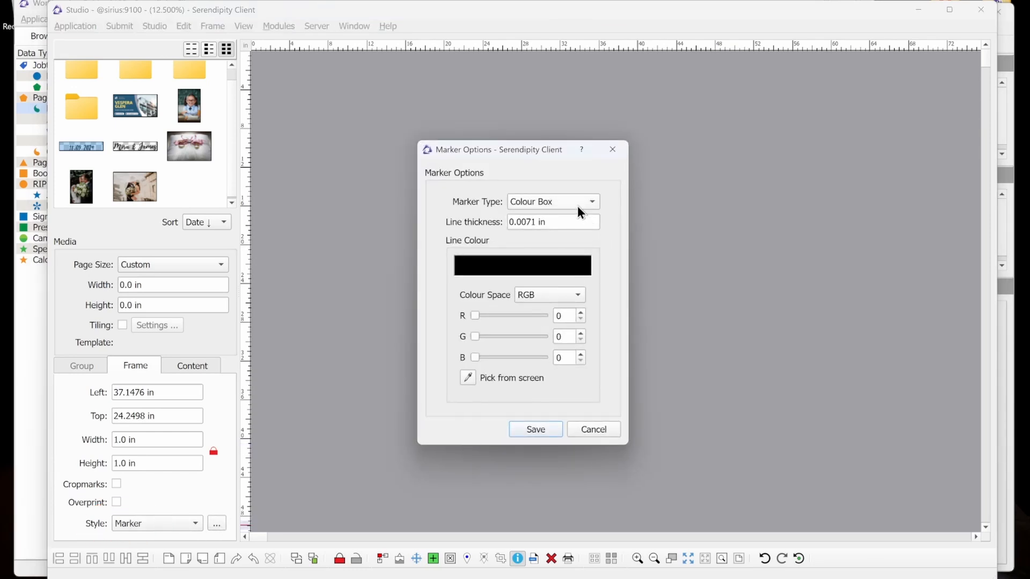
left_click(559, 222)
left_click_drag(475, 315, 555, 313)
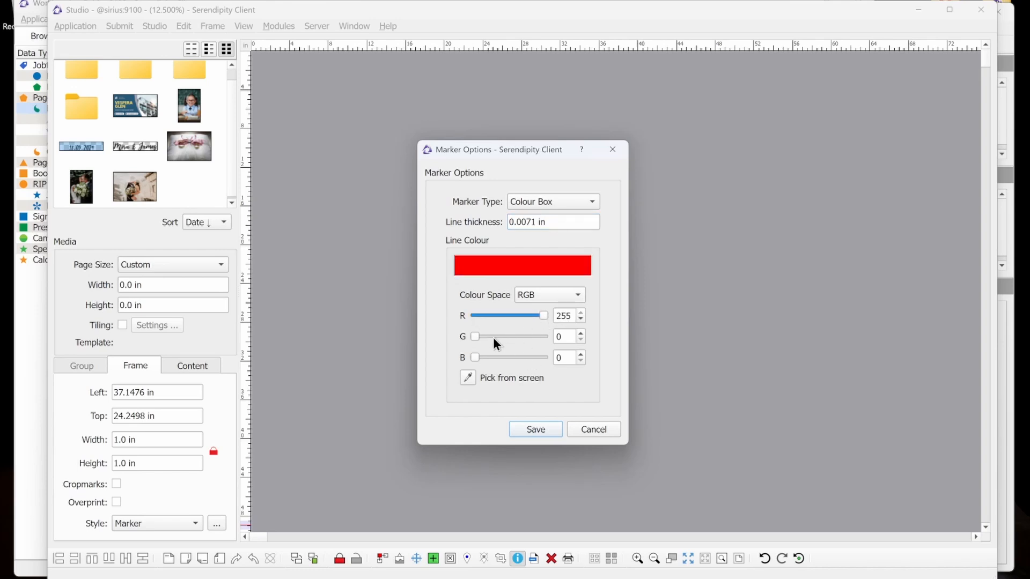
left_click_drag(474, 336, 543, 337)
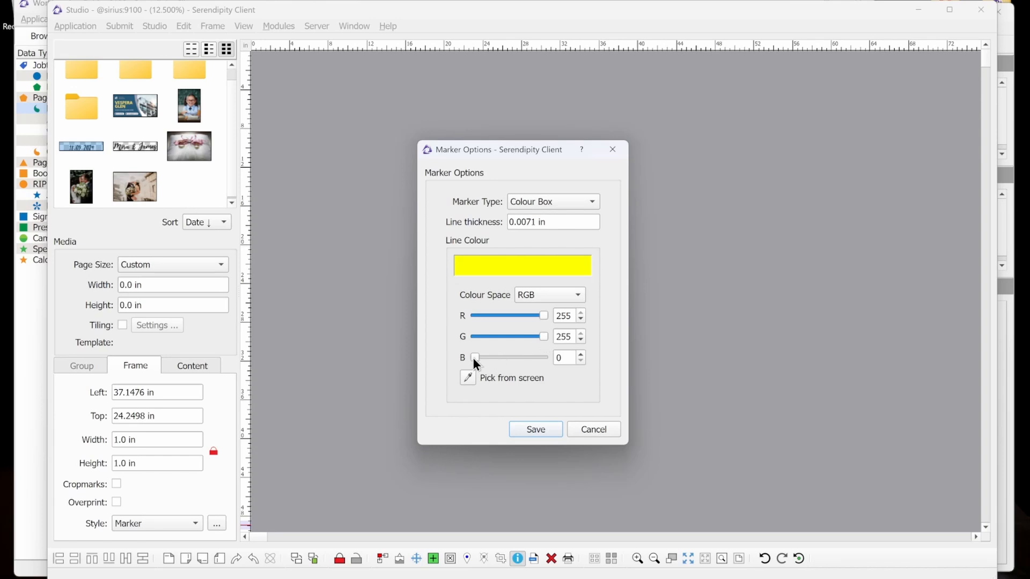
left_click_drag(476, 357, 552, 360)
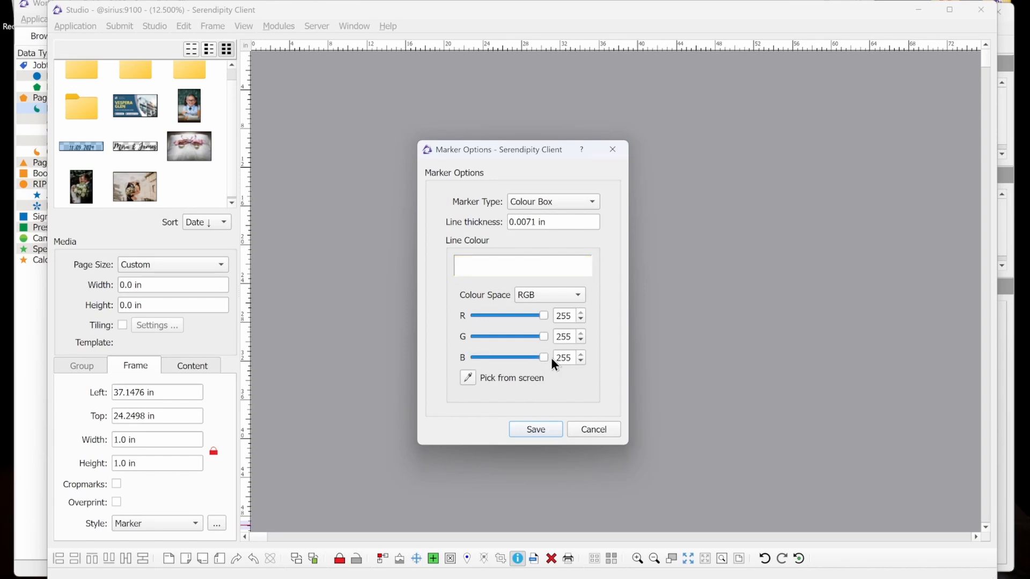
left_click(536, 435)
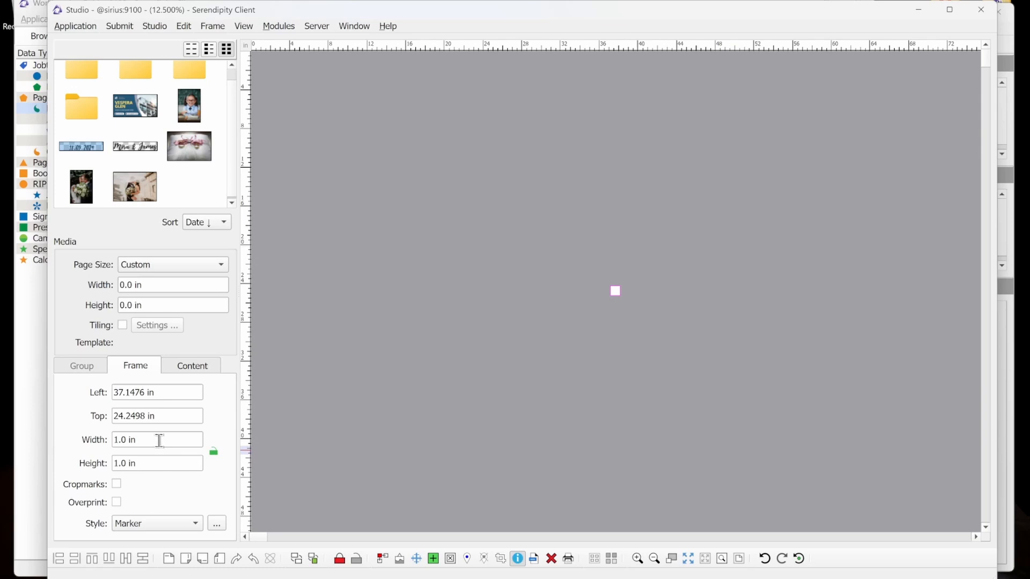
Resize the white colour box to 18 in wide by 20 in high and turn on its cropmarks.
left_click_drag(160, 440, 85, 441)
type("18")
key("Tab")
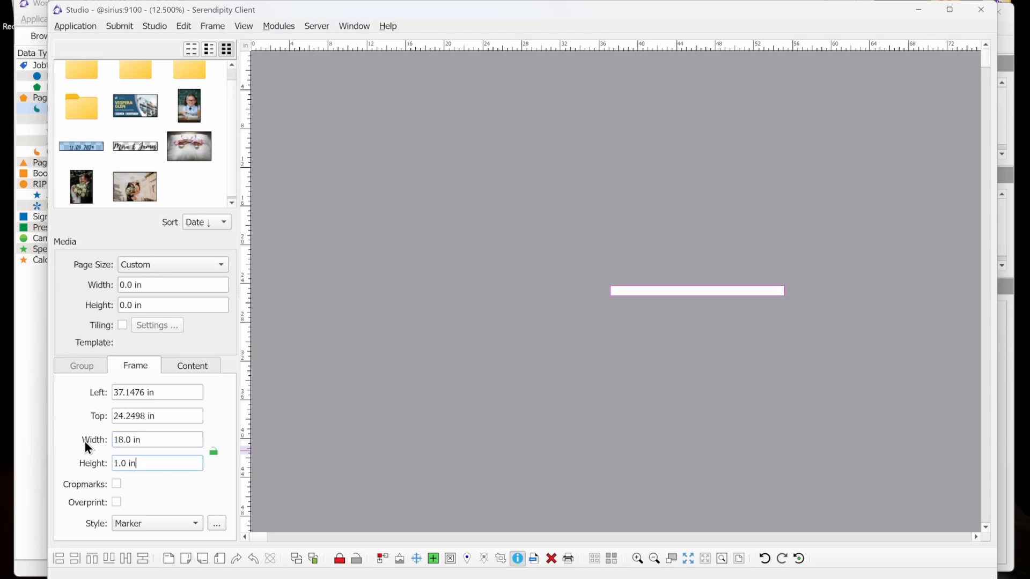
left_click_drag(147, 462, 87, 456)
type("20")
key("Tab")
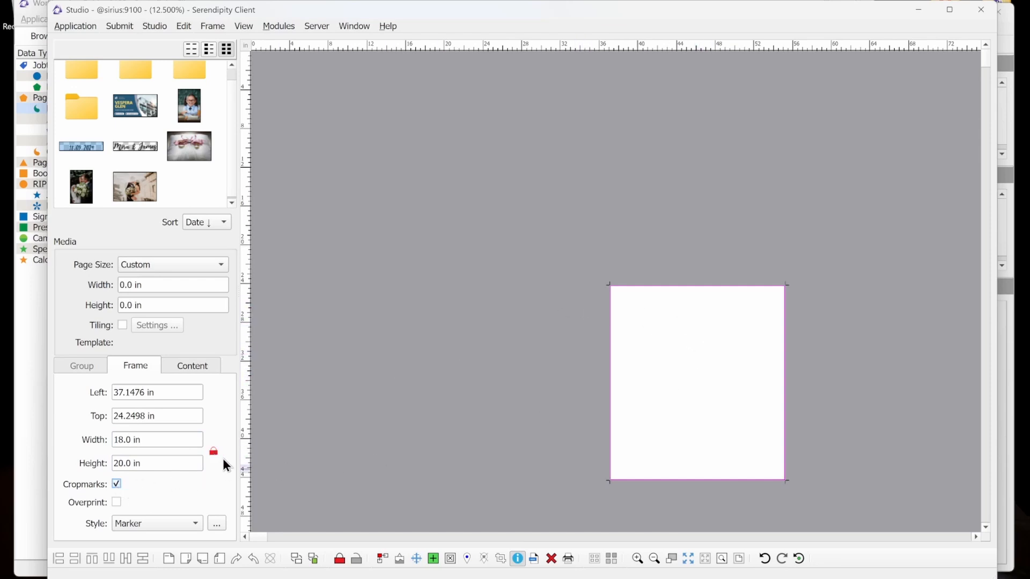
Move the white box into the canvas's upper-left corner, at 0 in left and 0 in top.
left_click_drag(702, 384, 531, 260)
left_click(642, 565)
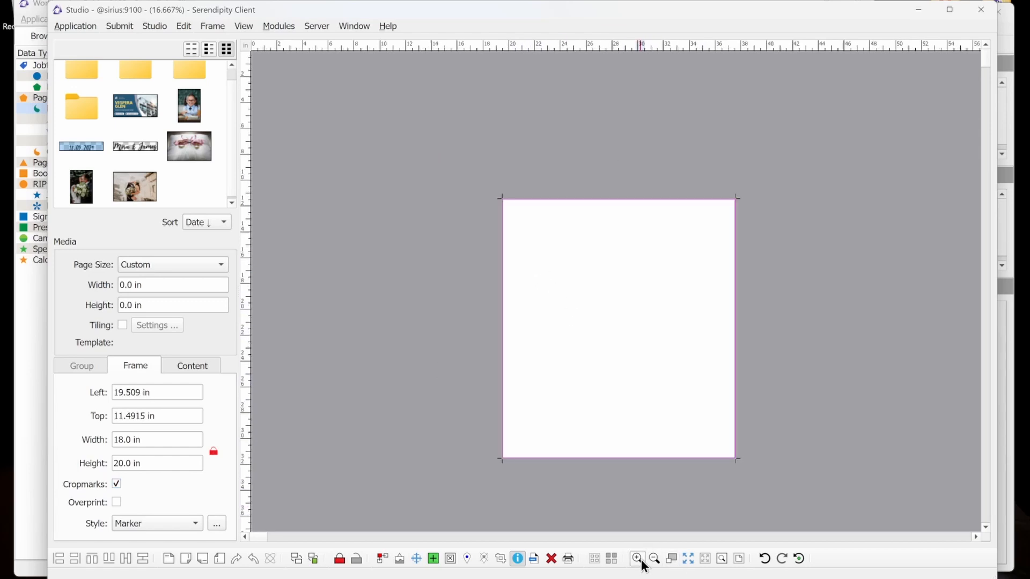
left_click(641, 564)
left_click_drag(762, 421, 365, 164)
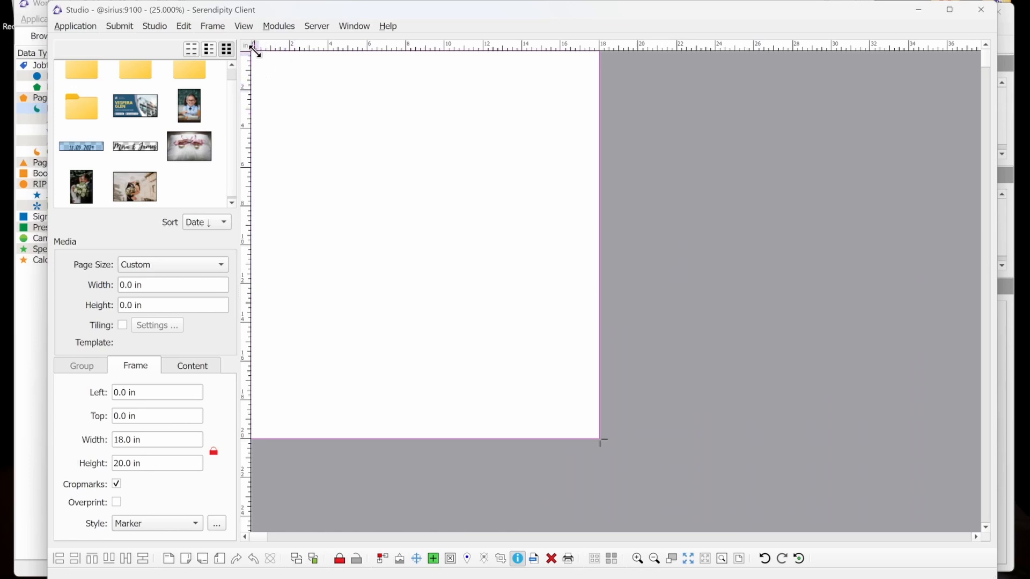
mouse_move(348, 119)
left_mouse_down()
mouse_move(380, 147)
mouse_move(340, 111)
left_mouse_up()
Create a frame in the white box's upper-left corner and set its width to 8.5 in with proportions locked.
left_click(183, 28)
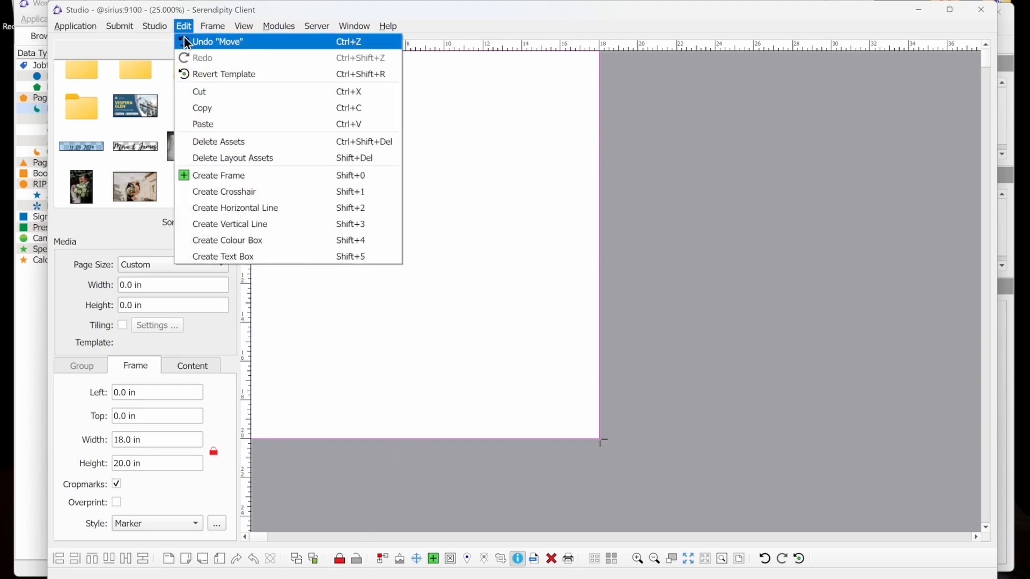
left_click(259, 176)
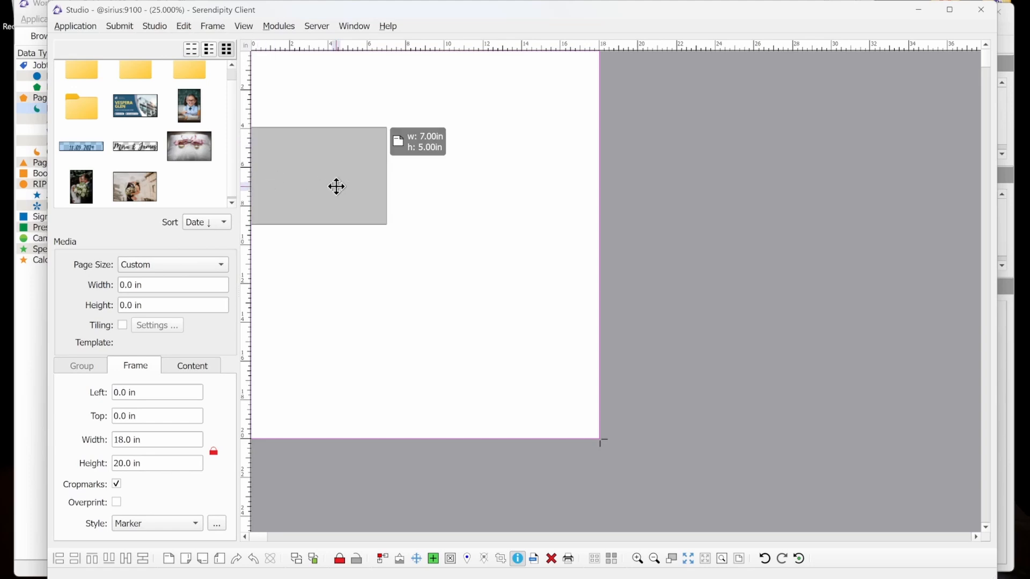
left_click_drag(319, 183, 297, 87)
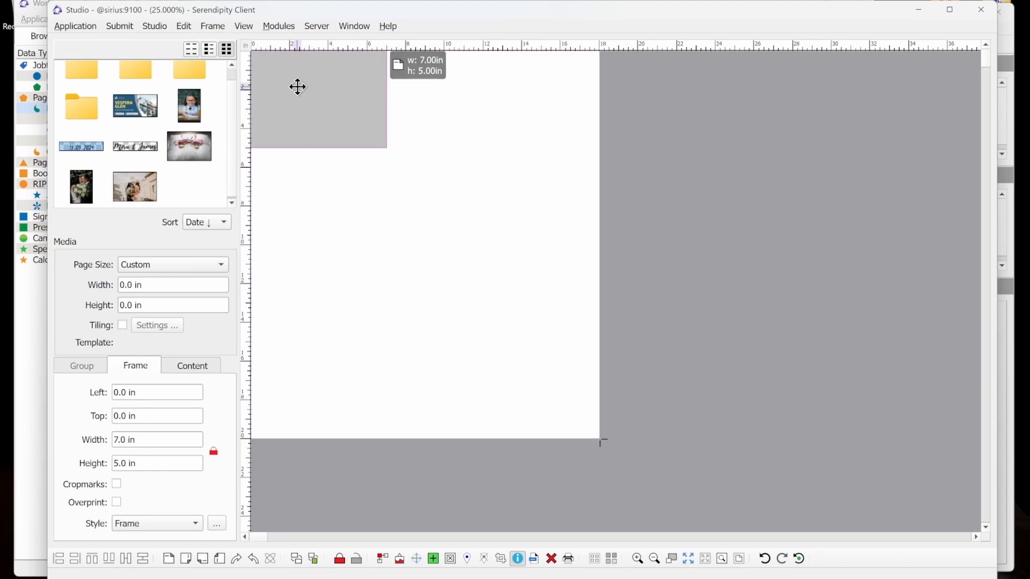
triple_click(154, 439)
type("8.5")
key("Return")
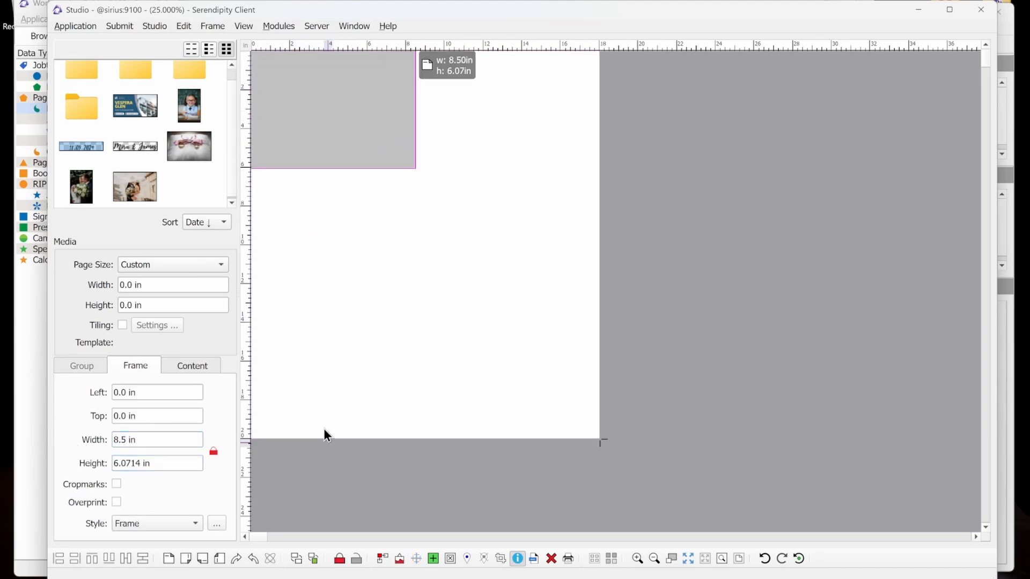
Step and repeat the frame 2 times horizontally and 2 times vertically with 1 in spacing to form a two-by-two grid.
left_click(386, 559)
left_click(591, 293)
left_click_drag(569, 347, 512, 349)
type("1")
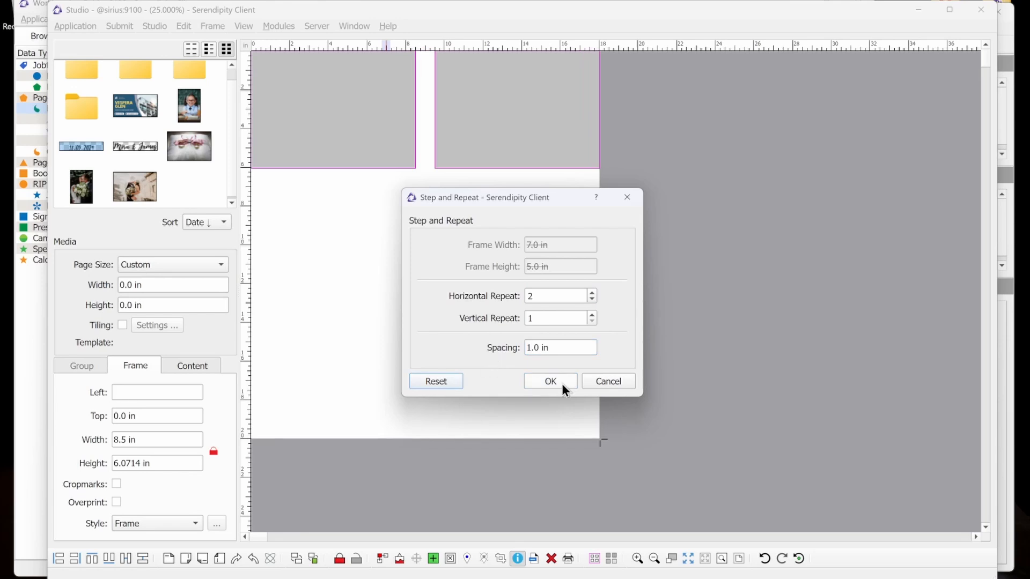
left_click(550, 382)
left_click(387, 559)
left_click(593, 315)
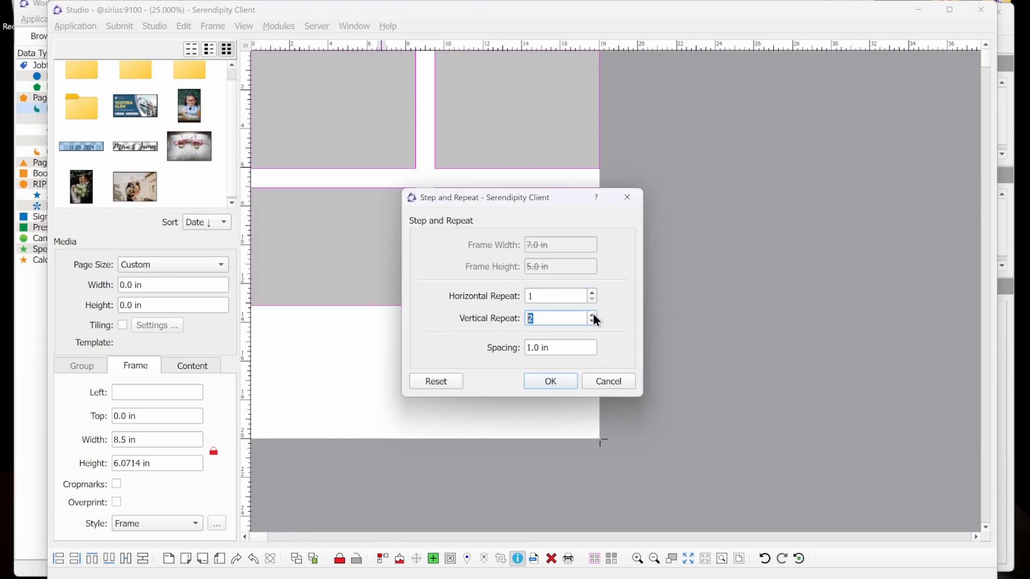
key("Return")
Unlock the proportions of the two lower frames and set each frame's height to 8 in.
left_click(337, 303)
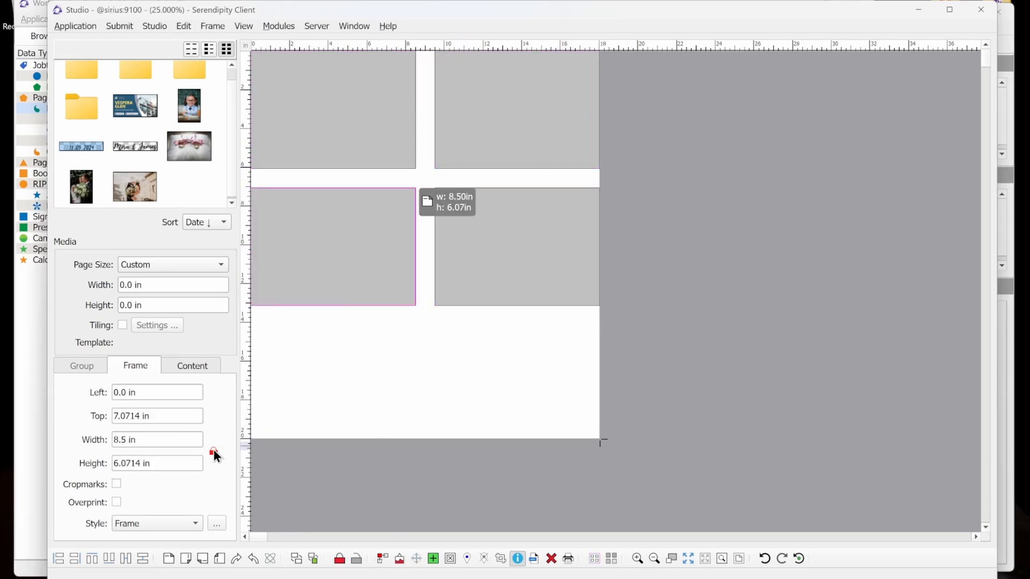
left_click(213, 450)
left_click_drag(156, 463, 41, 454)
type("8")
key("Return")
left_click(488, 245)
left_click_drag(156, 463, 60, 460)
type("8")
key("Return")
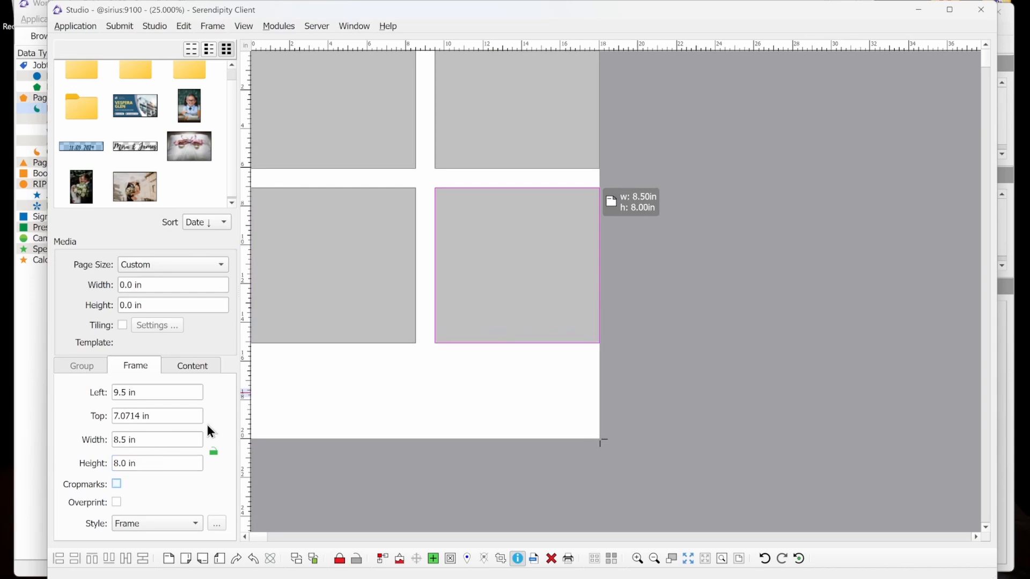
Select all four grid frames and set their content scaling to To Fill.
left_click(528, 263, "ctrl")
left_click(528, 262, "ctrl")
left_click(366, 269, "ctrl")
left_click(358, 126, "ctrl")
left_click(494, 120, "ctrl")
left_click(193, 366)
left_click(196, 472)
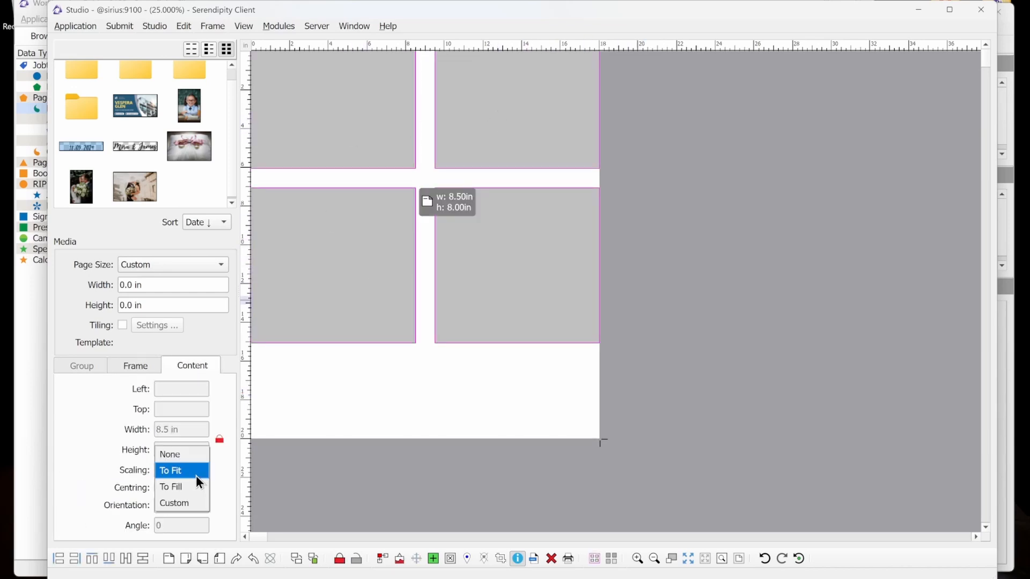
Place the couple's names image below the frame grid and the date image beneath it.
left_click_drag(133, 151, 533, 427)
left_click_drag(505, 392, 492, 381)
left_click_drag(81, 147, 414, 416)
left_click(631, 156)
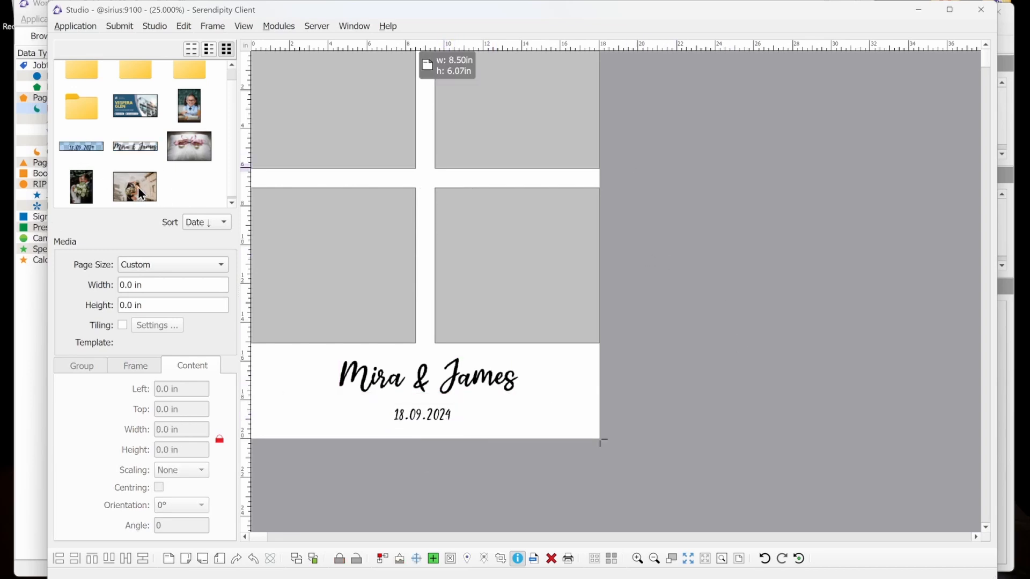
Fill the four frames with the kissing couple, rings, bouquet and, from the Wedding folder, wedding cake photos.
left_click_drag(135, 187, 424, 134)
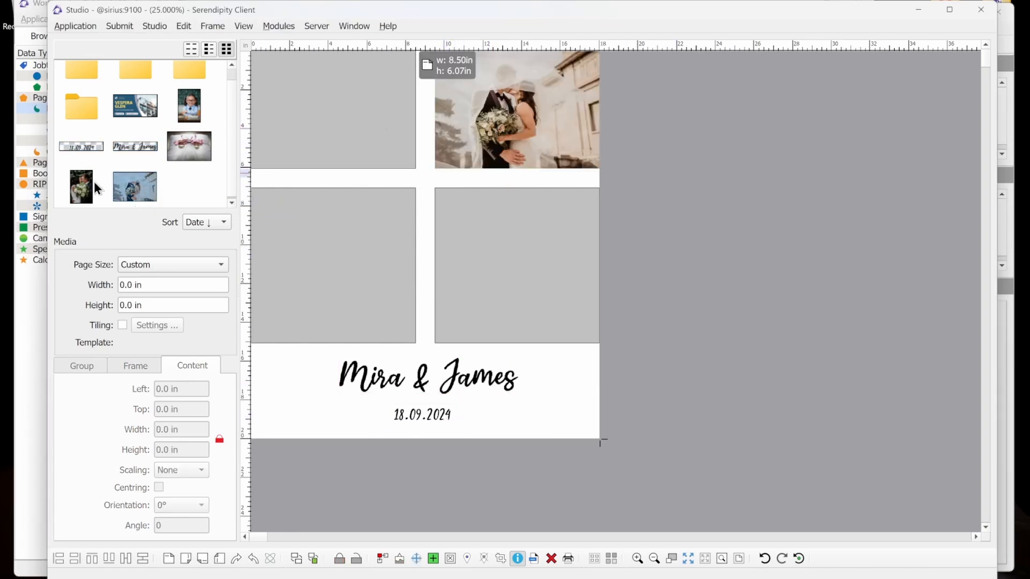
left_click_drag(189, 146, 340, 126)
left_click_drag(81, 186, 333, 258)
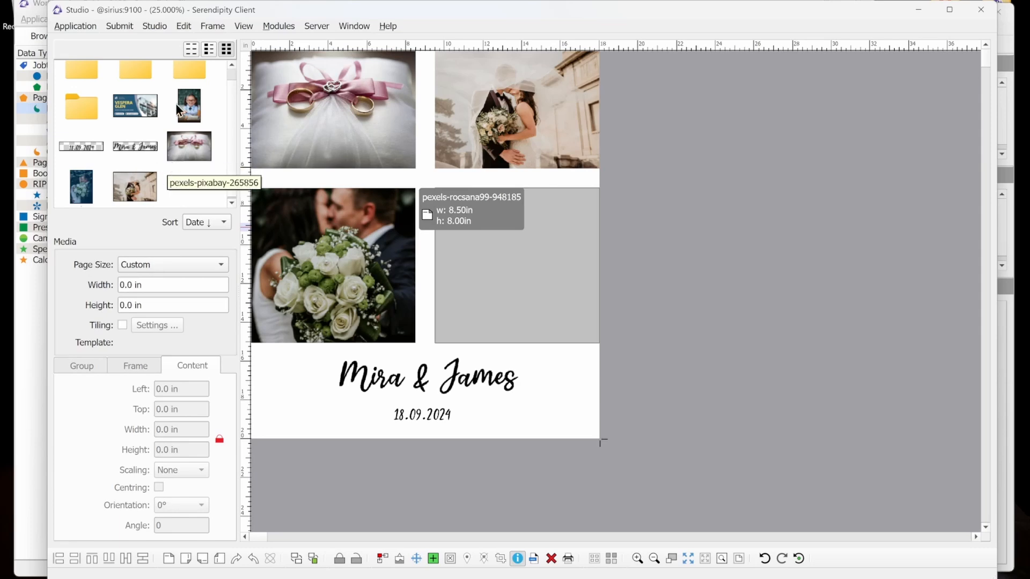
double_click(81, 107)
scroll(107, 121, "down", 3)
left_click_drag(81, 160, 533, 269)
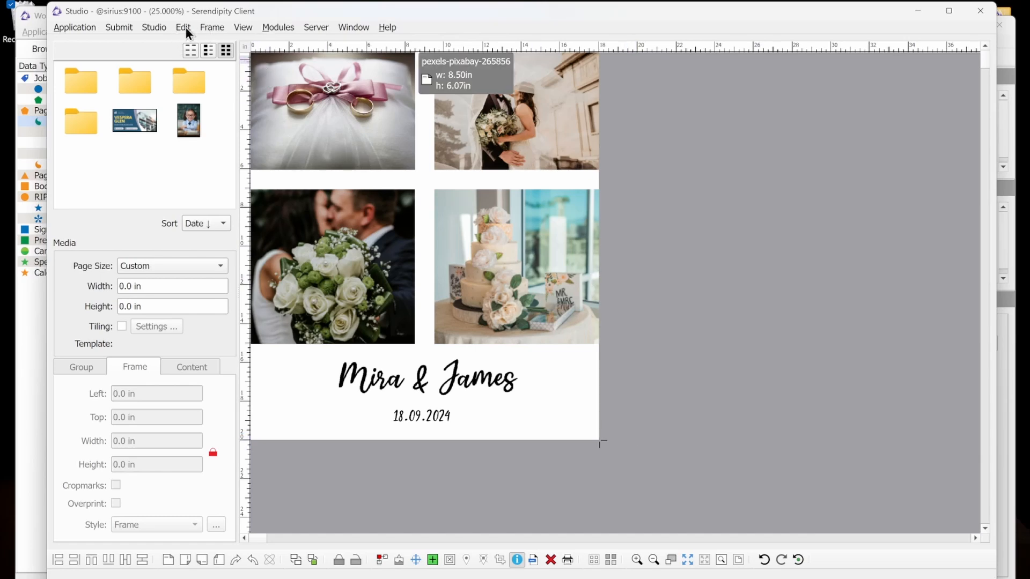
Select all the frames in the layout at once, and clear the selection.
left_click(207, 28)
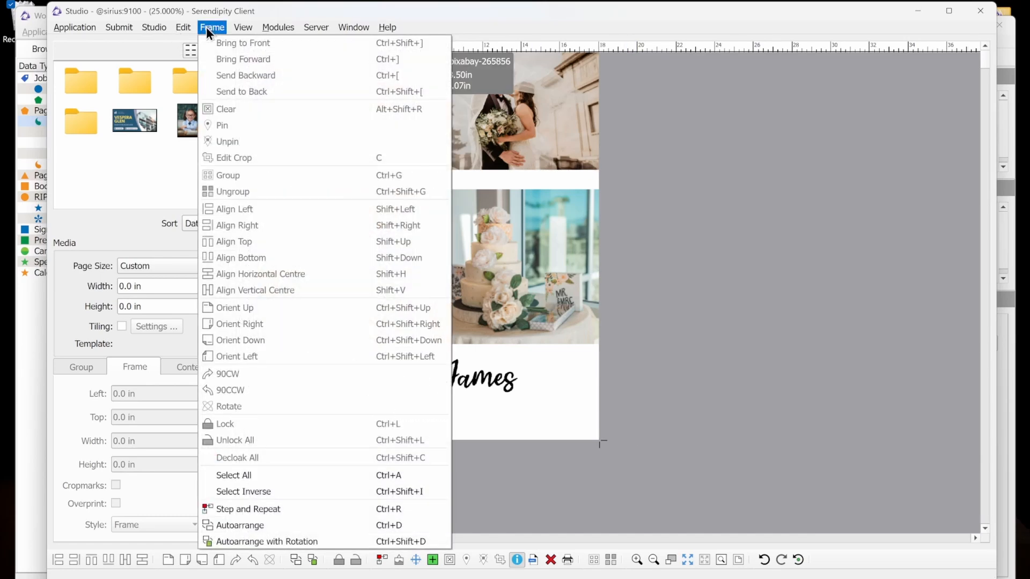
left_click(280, 475)
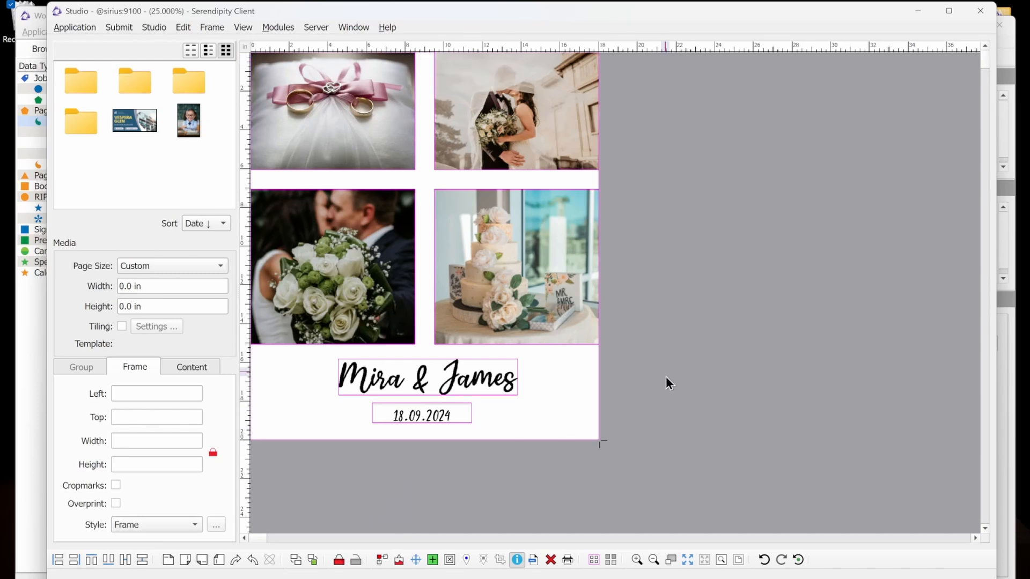
left_click(676, 357)
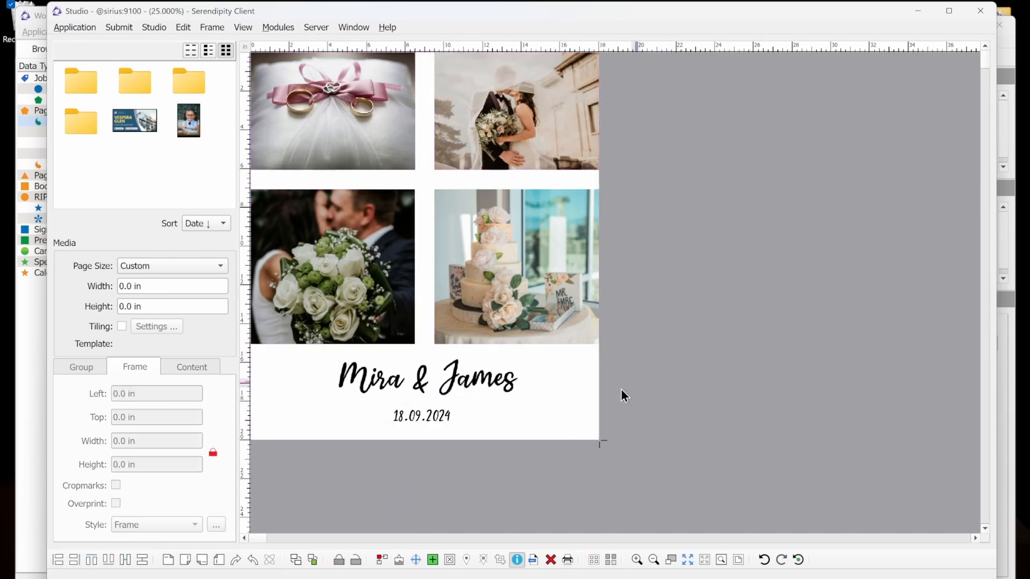
Select the date, names, four photo frames and white background box together, and group them.
left_click(464, 416)
left_click(511, 376, "shift")
left_click(479, 305, "shift")
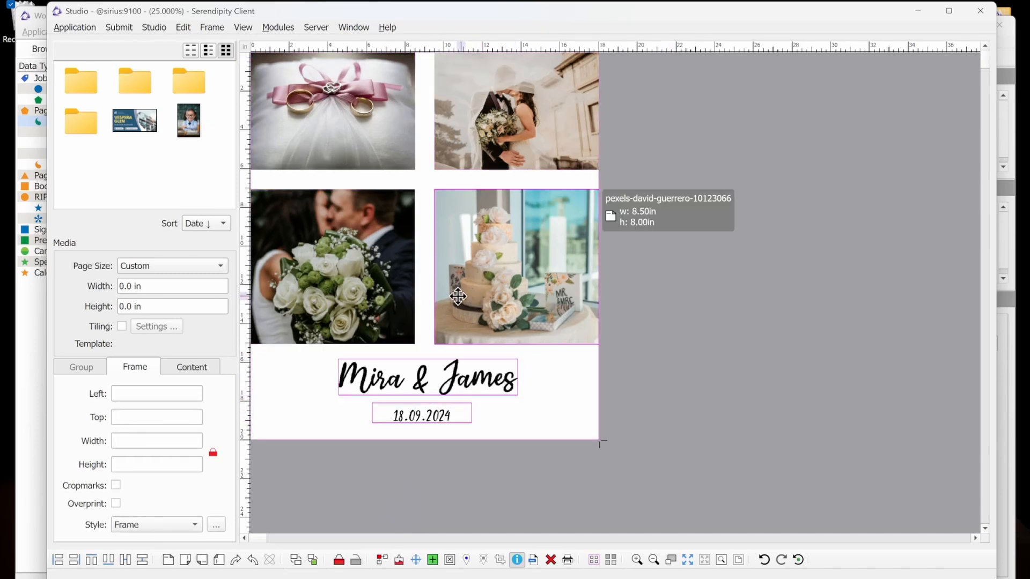
left_click(378, 273, "shift")
left_click(370, 134, "shift")
left_click(442, 118, "shift")
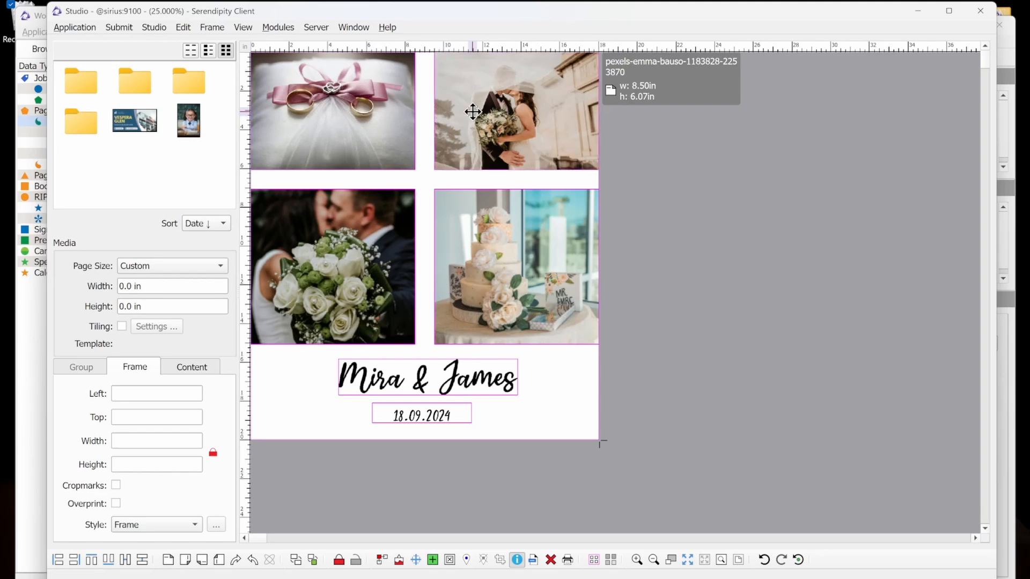
left_click(212, 28)
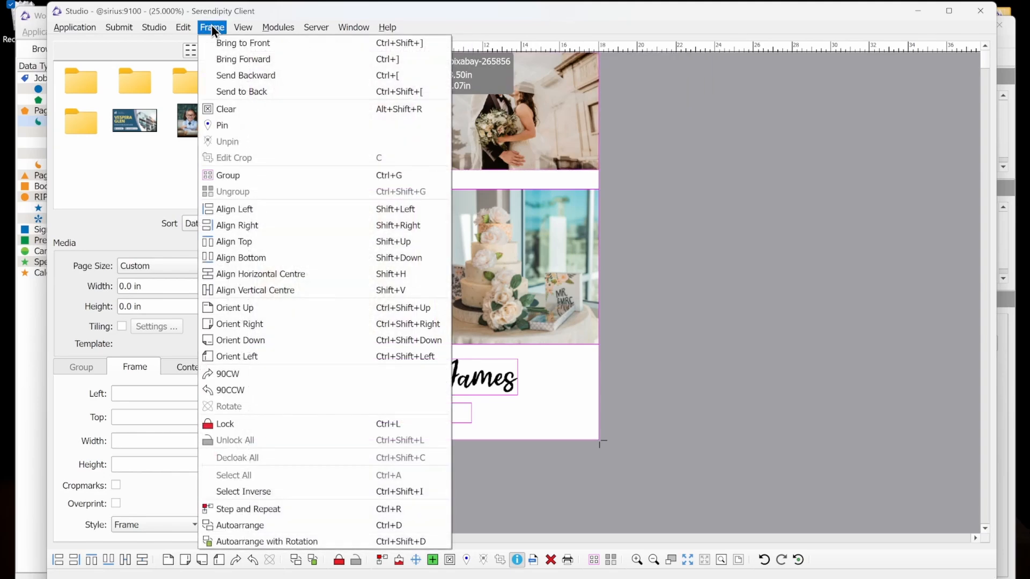
left_click(282, 175)
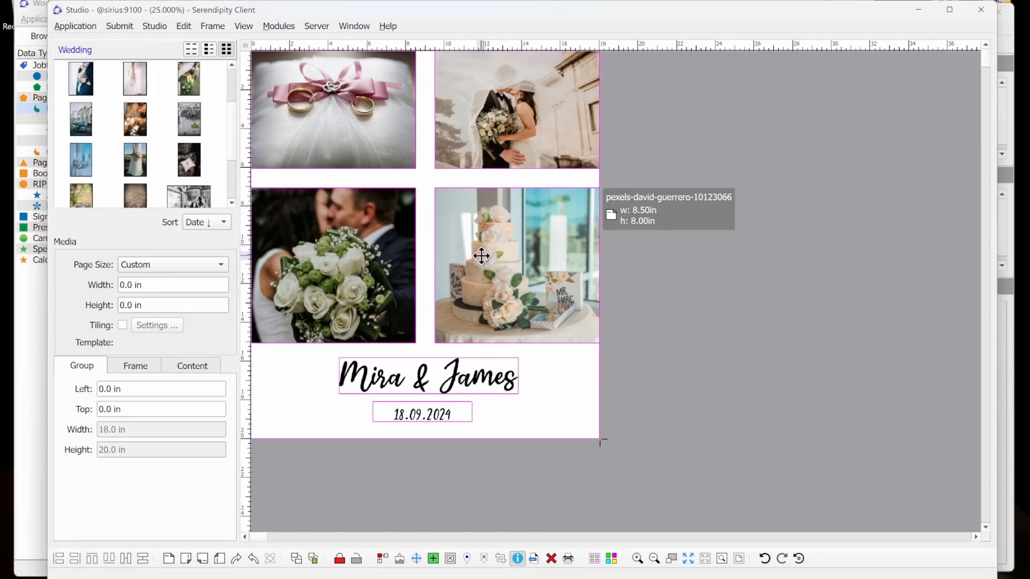
Move the grouped layout to about 1.85 in left and 1.67 in top, and ungroup it.
left_click_drag(443, 256, 517, 289)
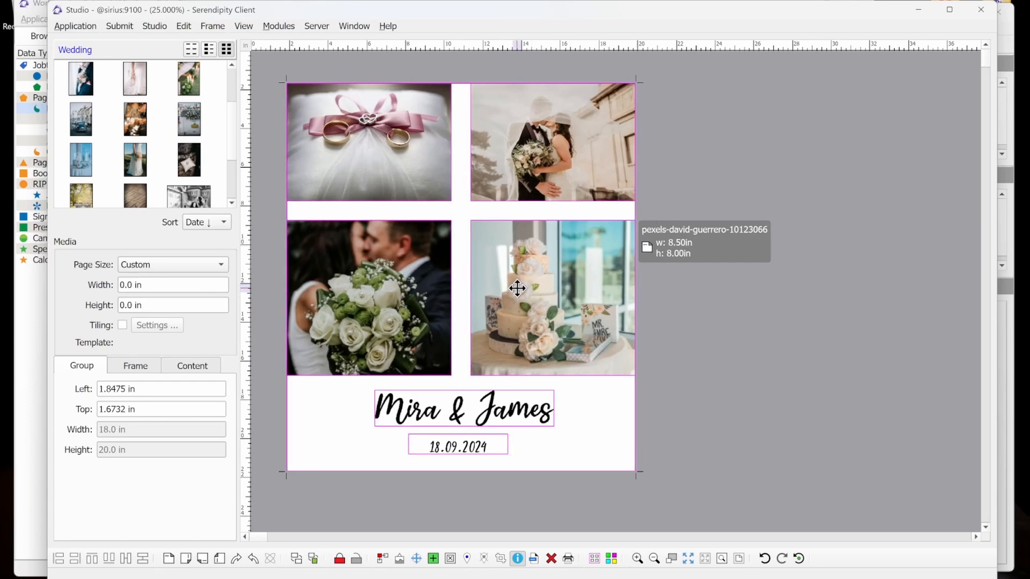
left_click(213, 26)
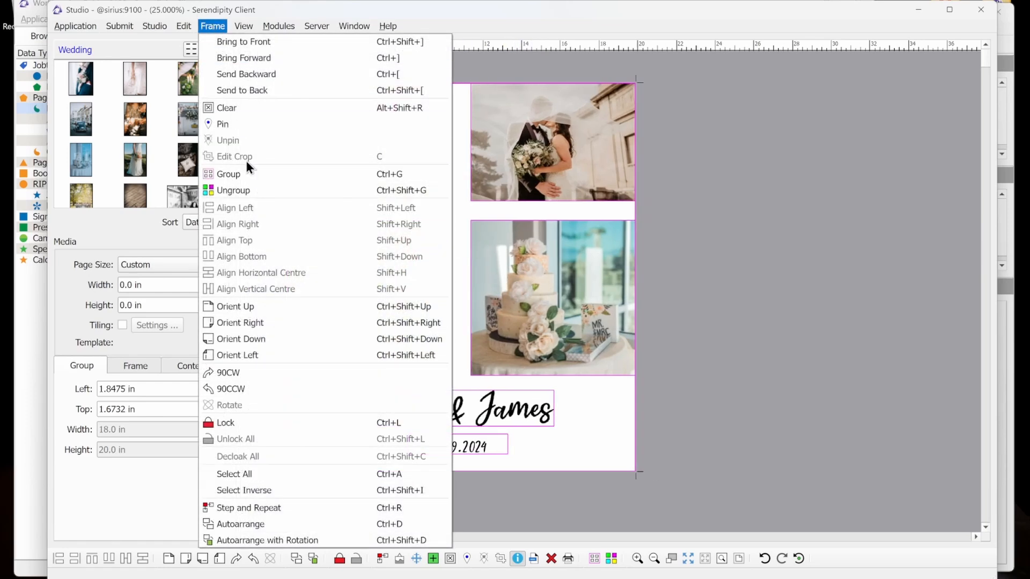
left_click(246, 194)
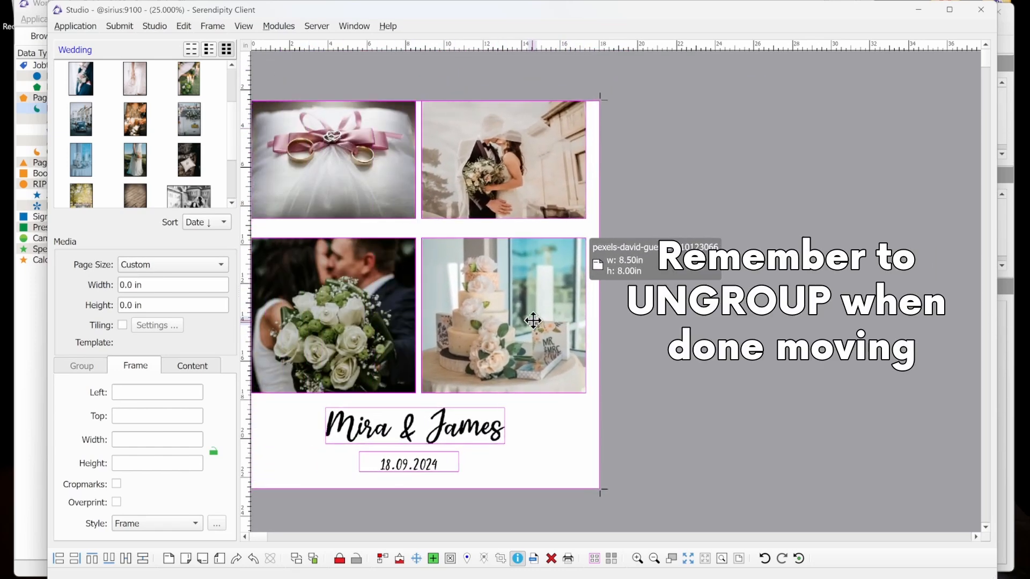
Move the selected, ungrouped frames to about 2.3 in left and 1.46 in top, and group them again.
left_click_drag(556, 320, 587, 299)
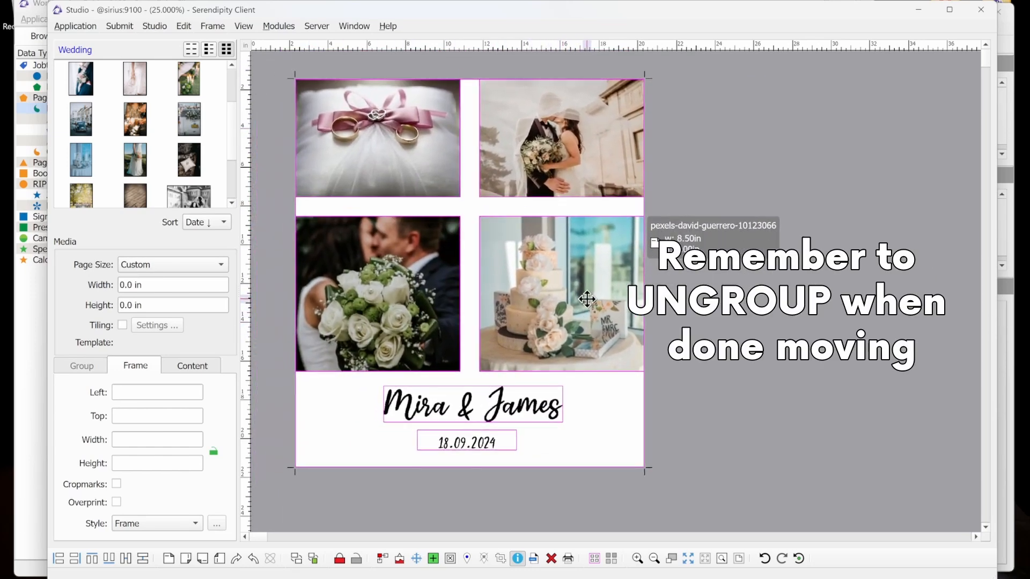
left_click(211, 26)
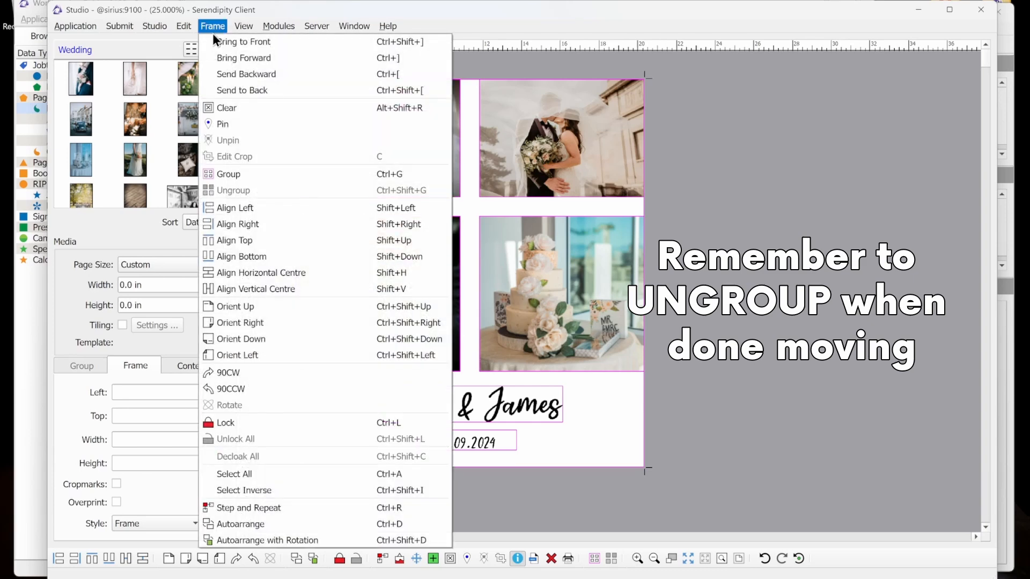
left_click(266, 174)
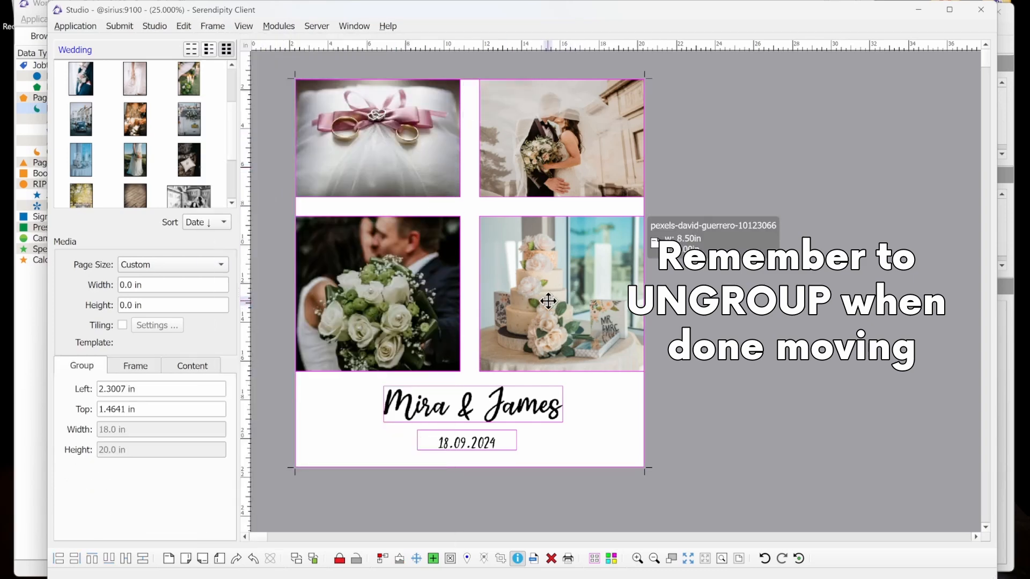
Move the grouped layout back to the ruler origin, ungroup it, check that the cake photo selects individually, and clear the selection.
left_click_drag(499, 245, 456, 221)
left_click(608, 256)
left_click(489, 245)
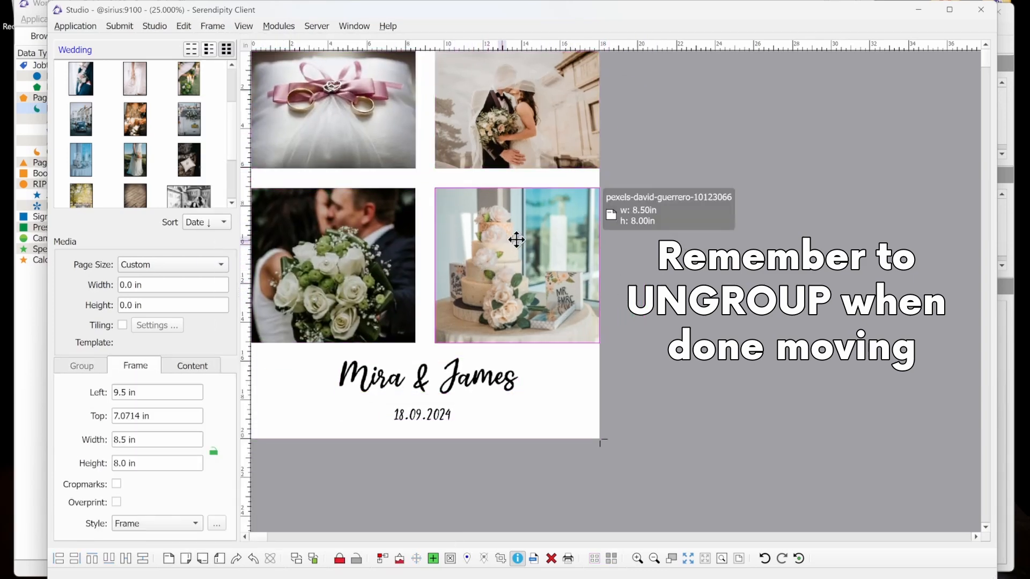
left_click(708, 224)
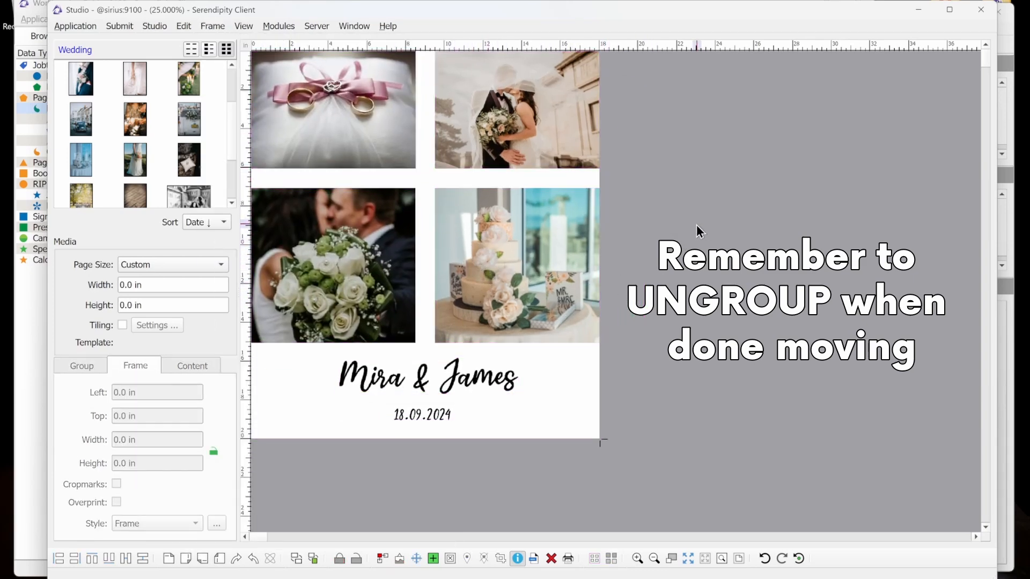
Print the layout to the job queue, and open the queued job's printed preview to inspect the crop marks at its corners.
left_click(152, 27)
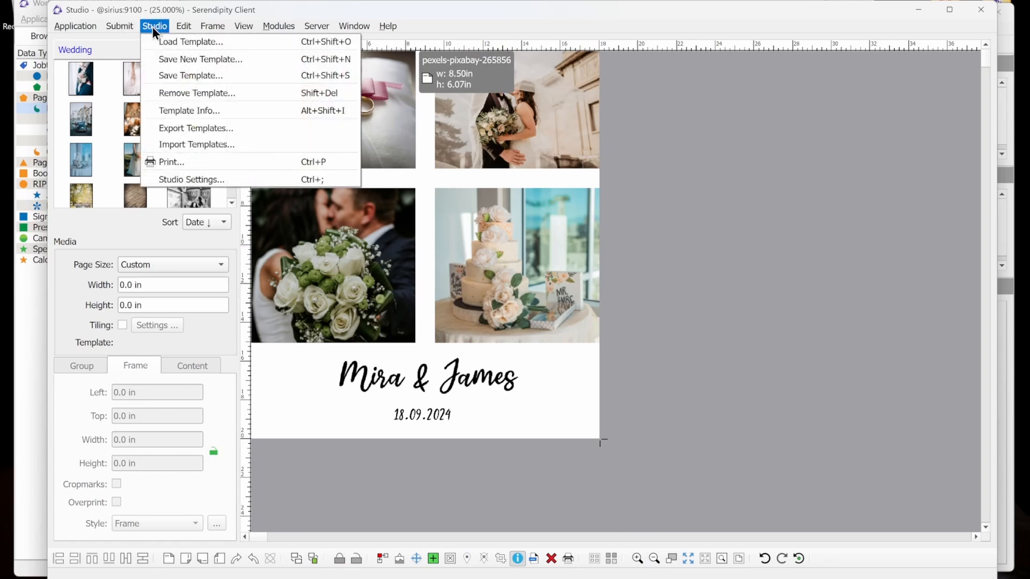
left_click(219, 163)
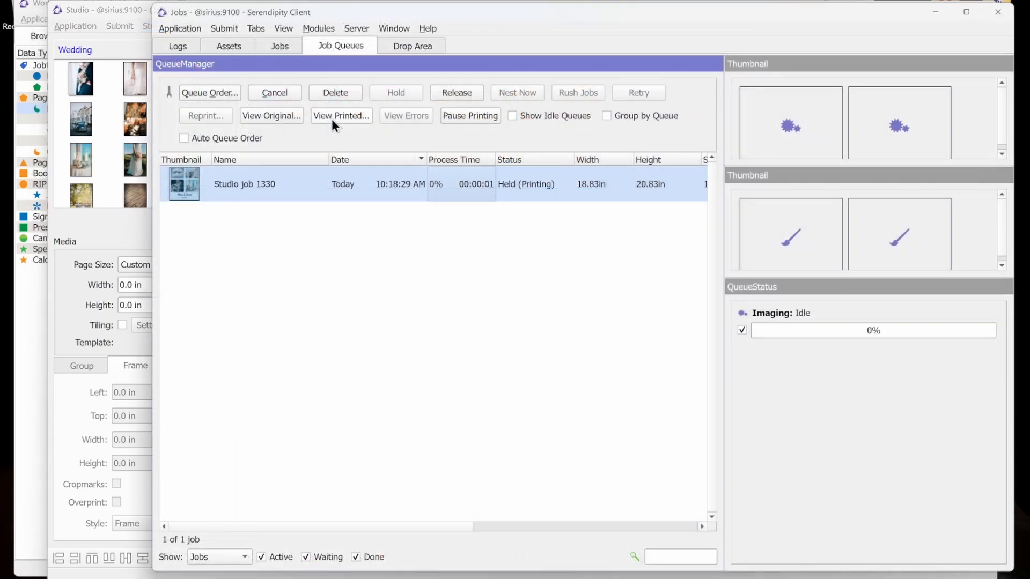
left_click(332, 116)
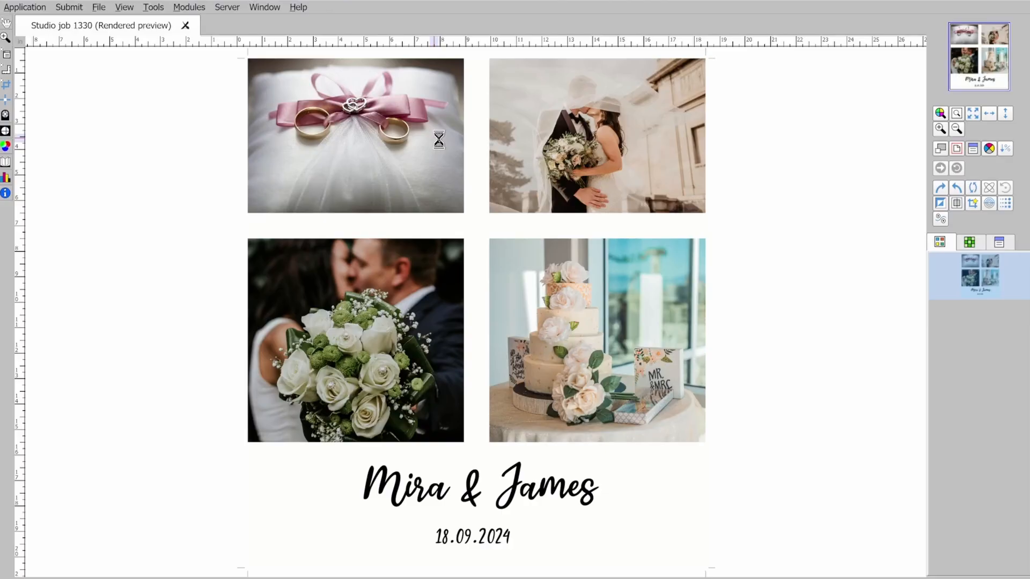
left_click_drag(703, 536, 719, 60)
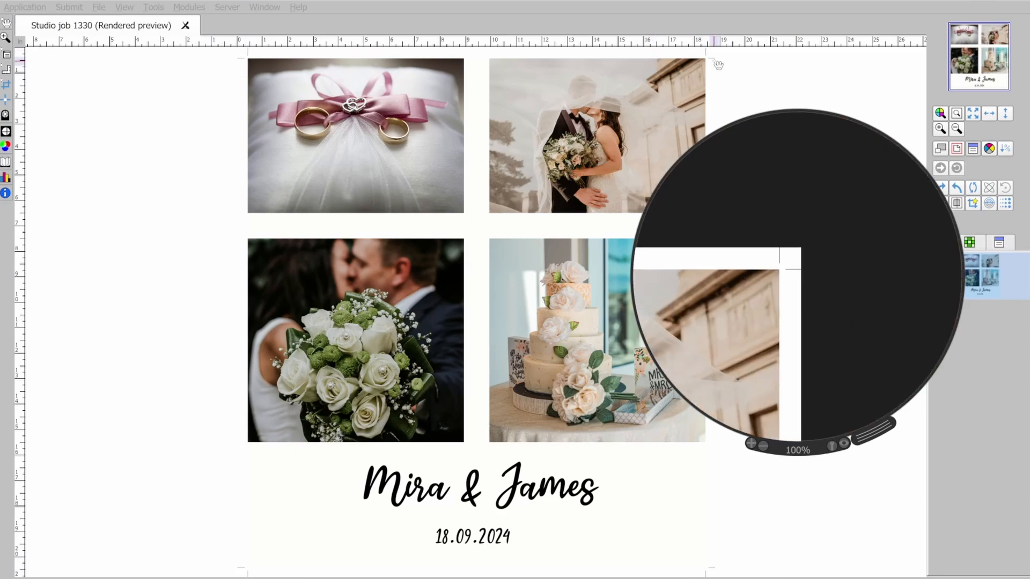